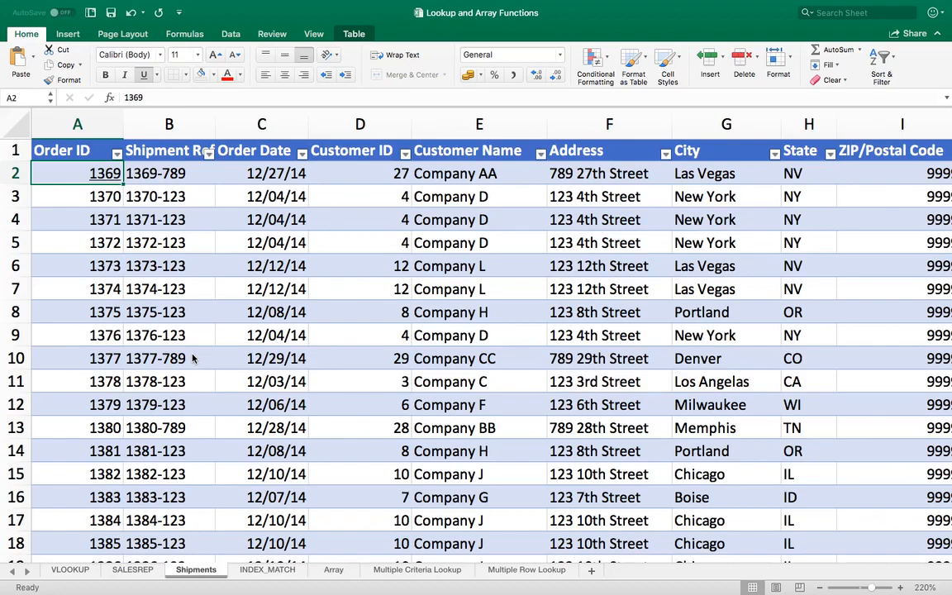
Examine the Shipments table's columns across row 2, from Order ID through Shipping Fee, and return to the first order
key("Tab")
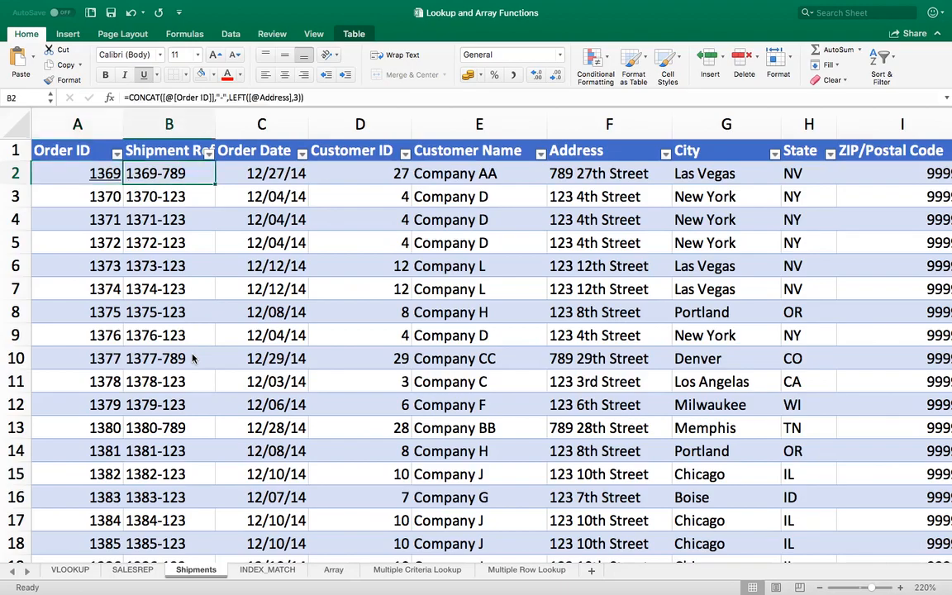
key("Return")
key("Up")
key("Up")
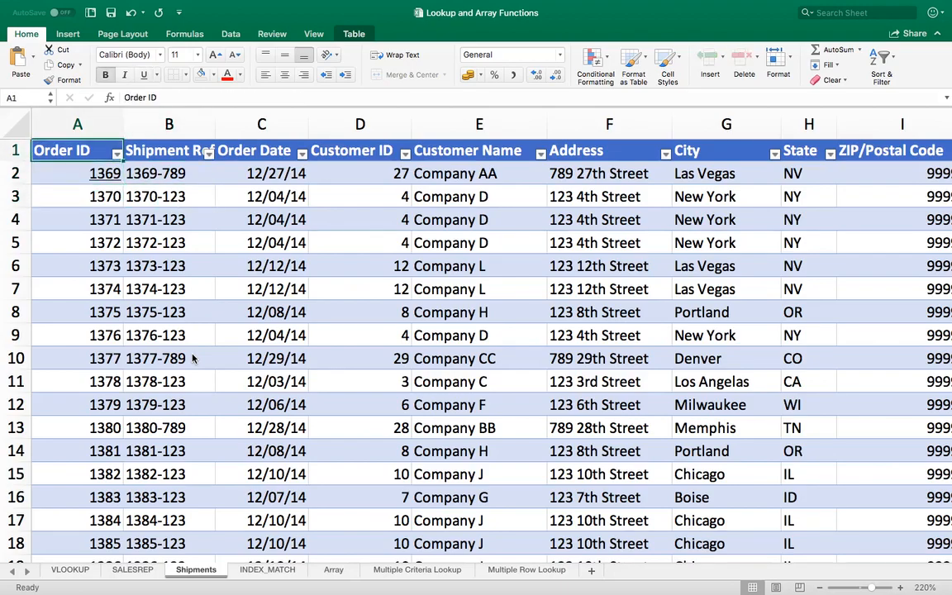
key("Right")
key("Down")
key("Left")
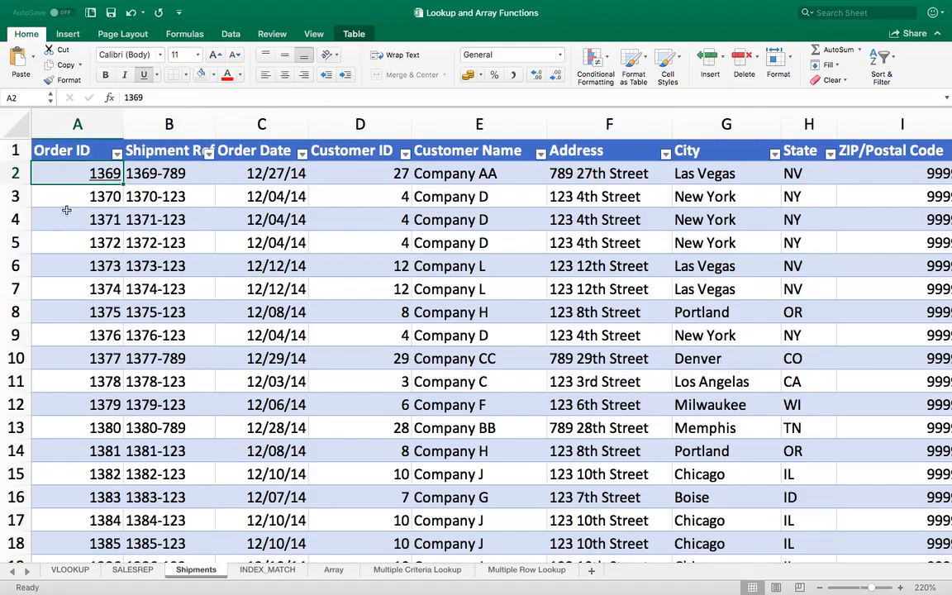
left_click(142, 174)
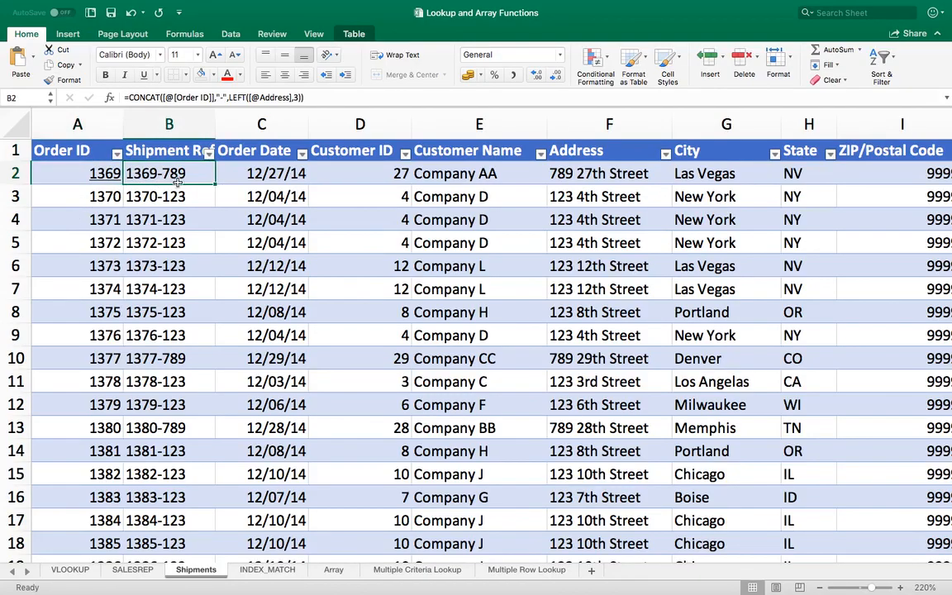
key("Right")
key("Right")
key("Right")
key("Right")
key("Right")
key("Right")
key("Right")
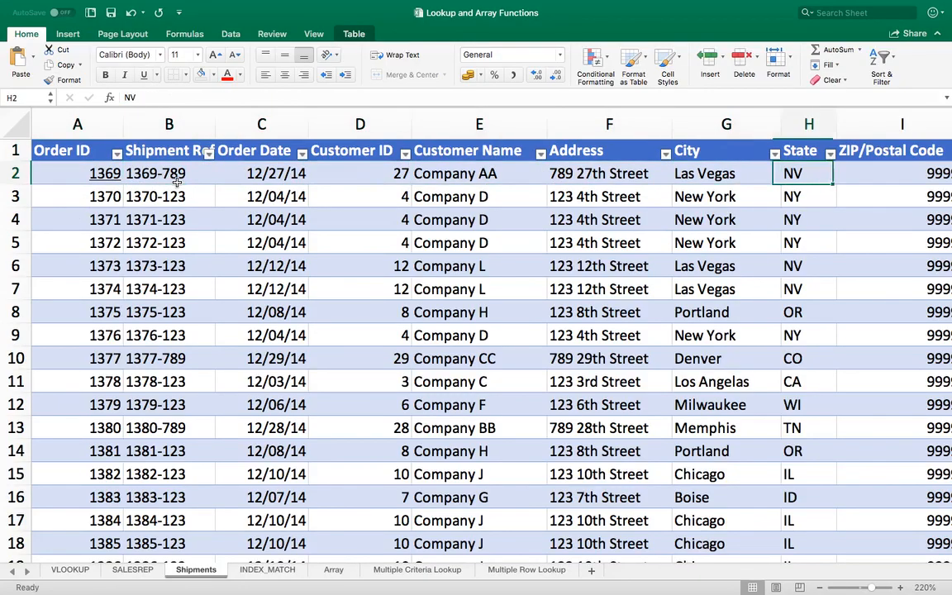
key("Right")
key("Right")
key("Right")
key("Right")
key("Right")
key("Right")
key("Right")
key("Right")
key("Right")
key("Right")
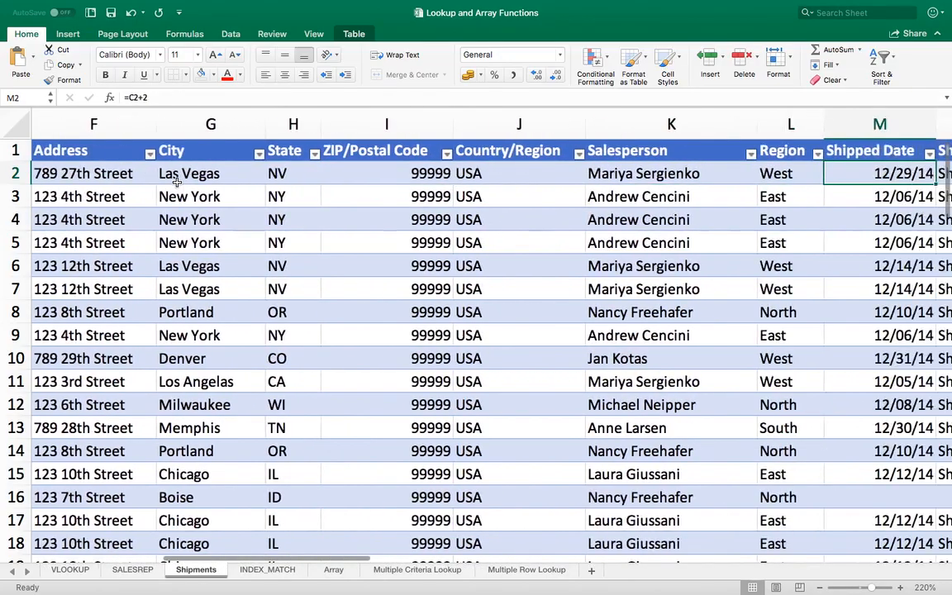
key("Right")
key("Right")
key("Right")
key("Right")
key("Right")
key("Right")
key("Right")
key("Right")
key("Right")
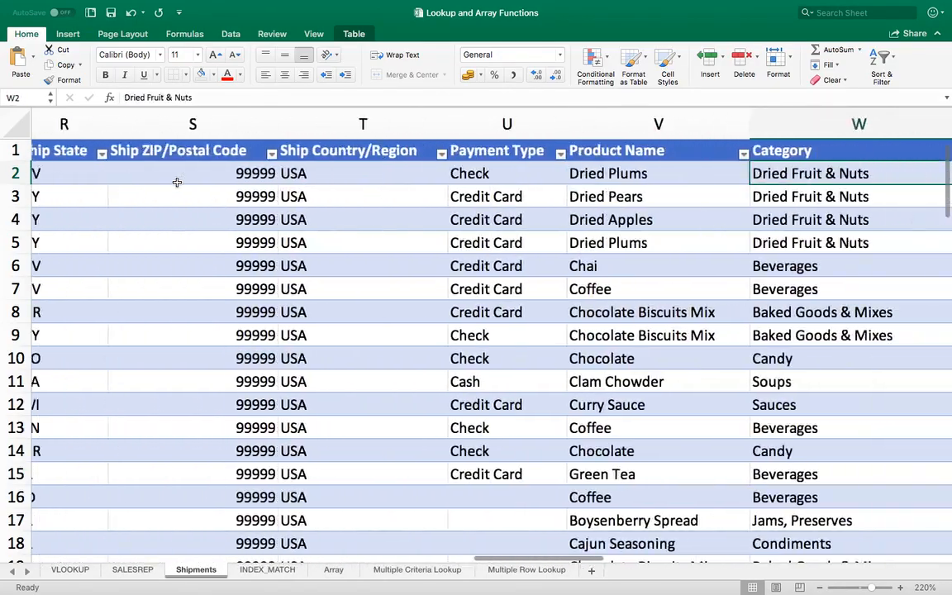
key("Left")
key("Left")
key("Left")
key("Left")
key("Left")
key("Left")
key("Left")
key("Left")
key("Left")
key("Left")
key("Left")
key("Left")
key("Left")
key("Left")
key("Left")
key("Left")
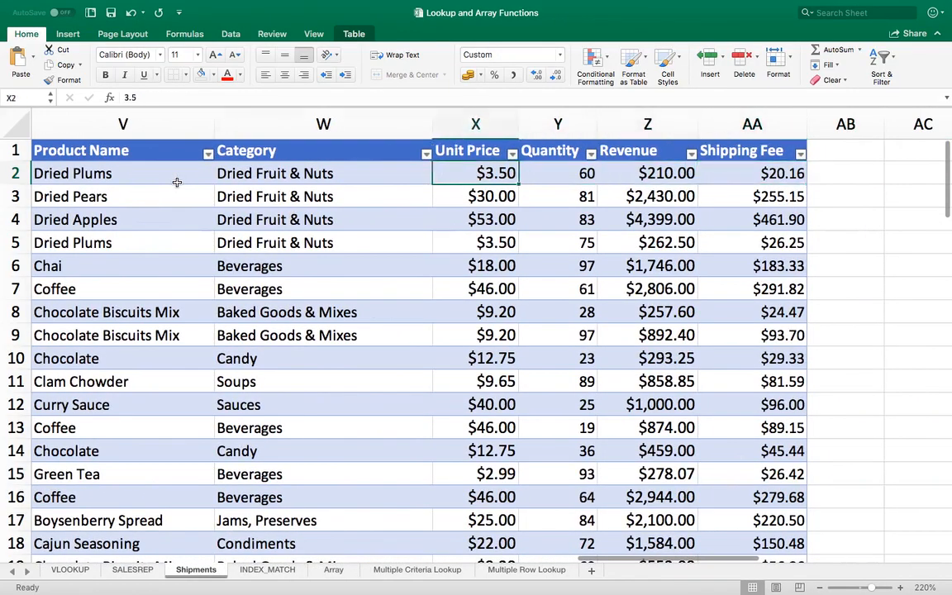
key("Left")
key("Left")
key("Left")
key("Left")
key("Left")
key("Left")
key("Left")
key("Left")
key("Left")
key("Left")
key("Left")
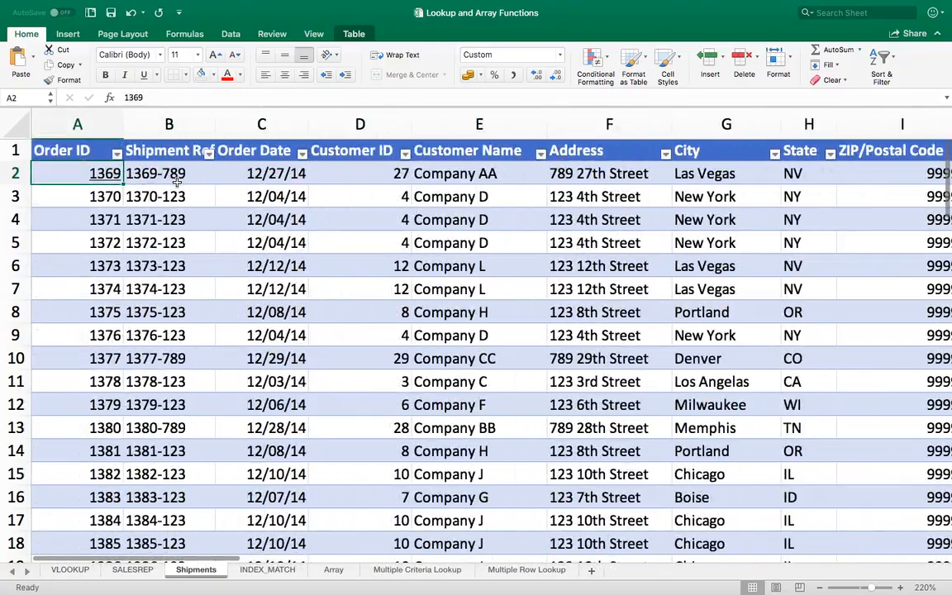
key("Down")
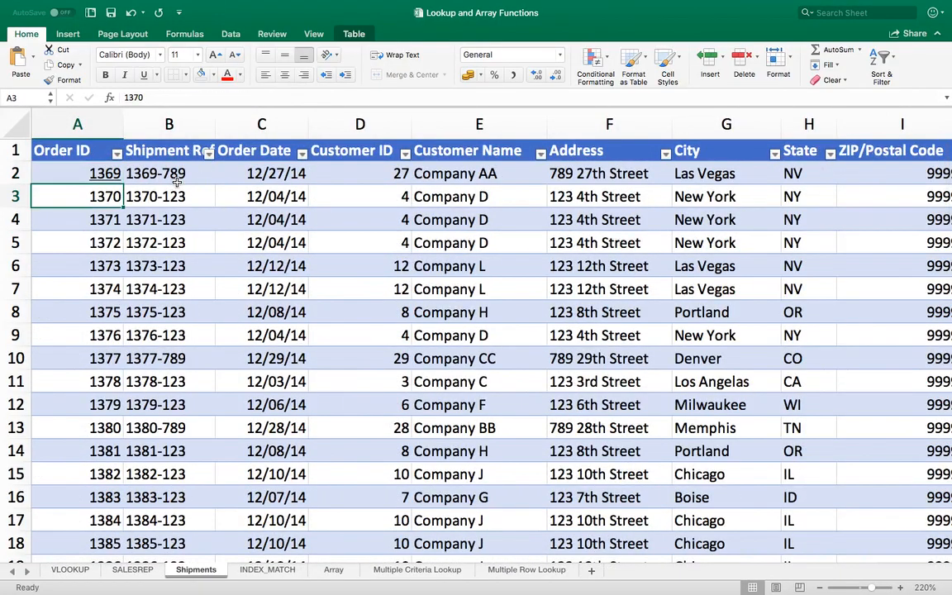
key("Up")
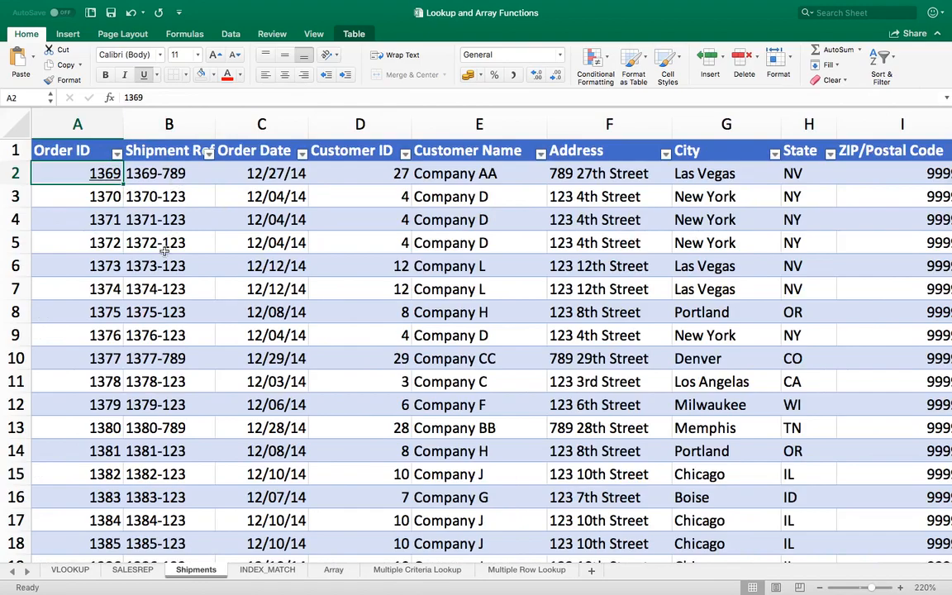
Review the Order ID, Customer Name, City and Address headers of the lookup table on the INDEX_MATCH sheet
left_click(262, 570)
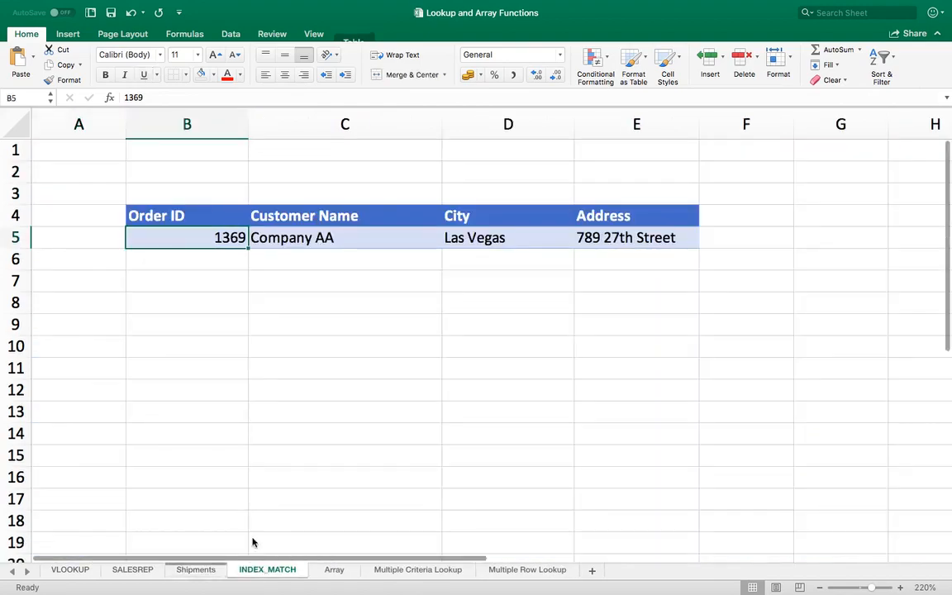
left_click(141, 261)
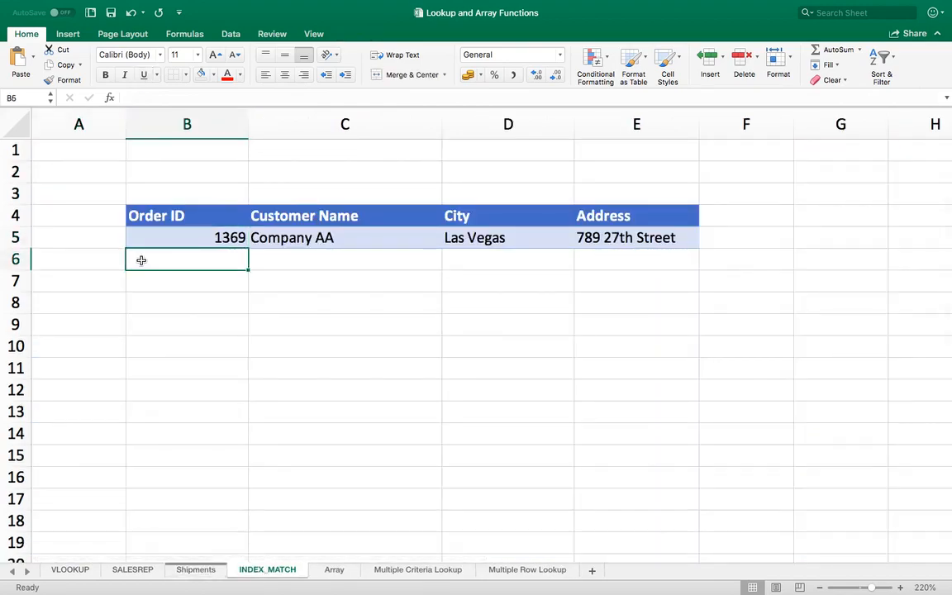
key("Up")
key("Up")
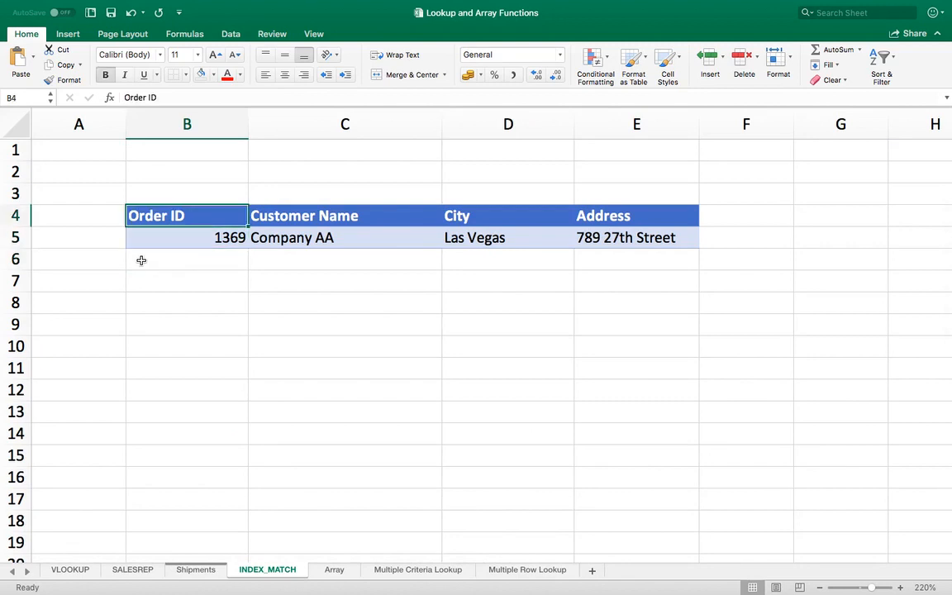
key("Right")
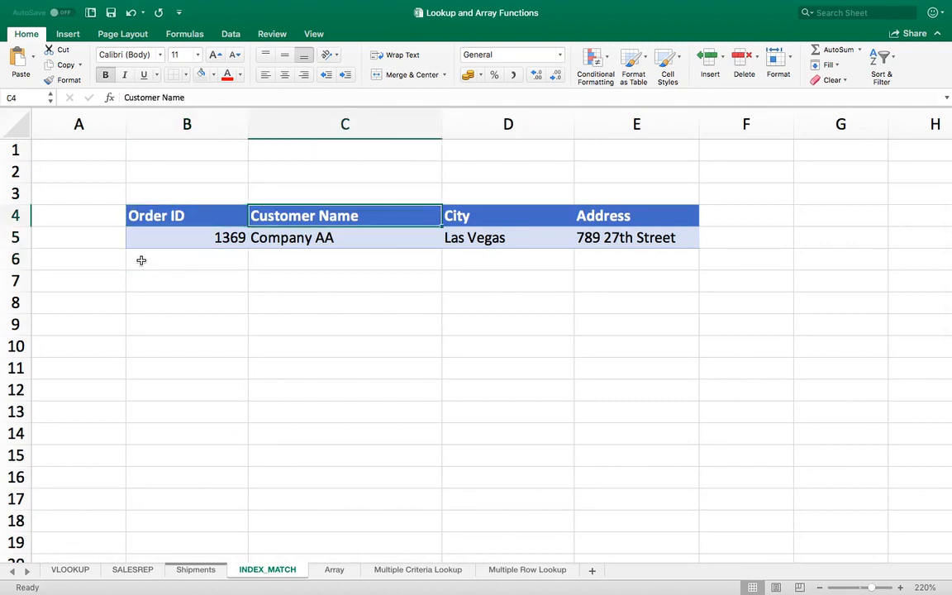
key("Right")
key("Right")
key("Left")
key("Left")
left_click(195, 569)
left_click(266, 569)
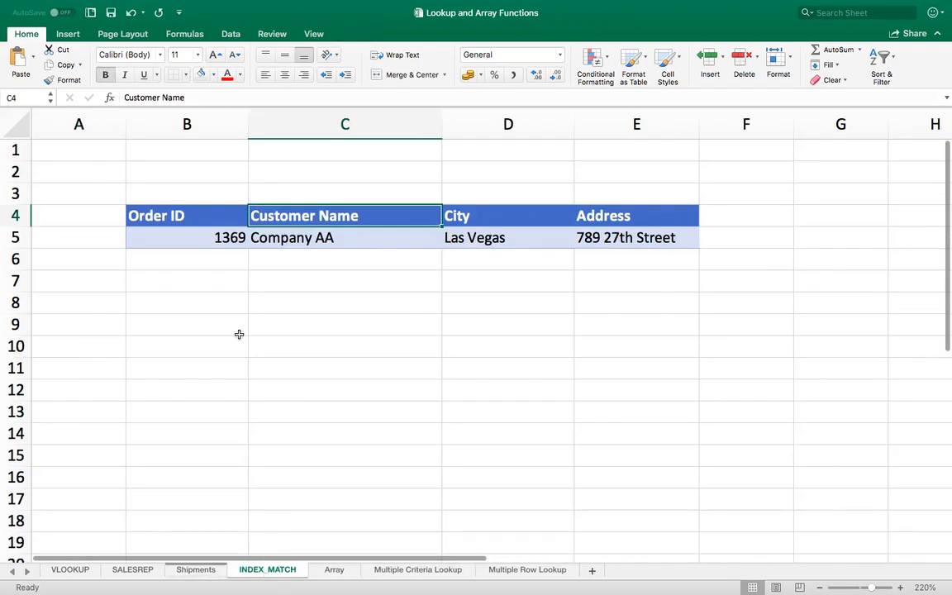
Enter the order ID from row 4 of the Shipments sheet in cell B5 and check the Customer Name formula in C5
left_click(168, 237)
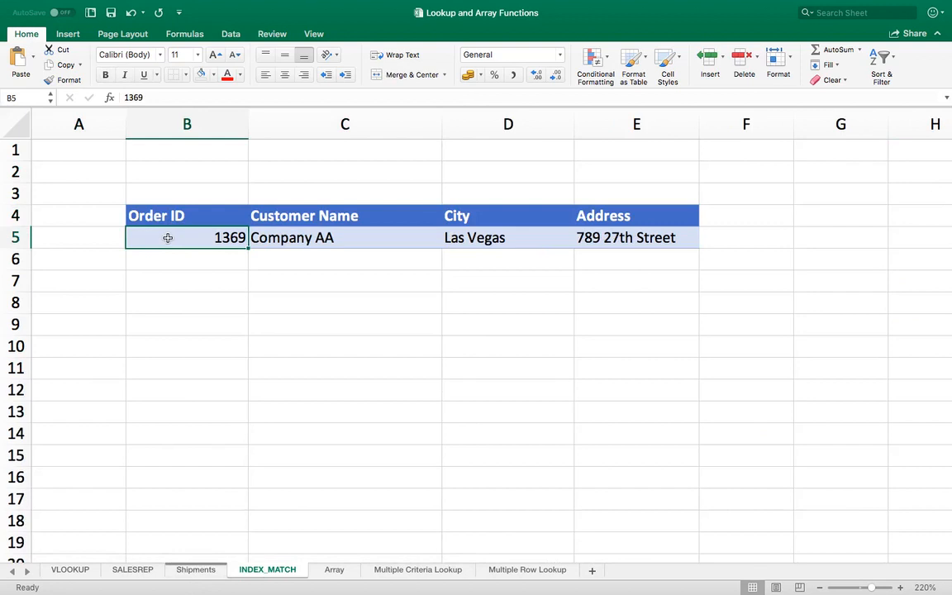
type("1371")
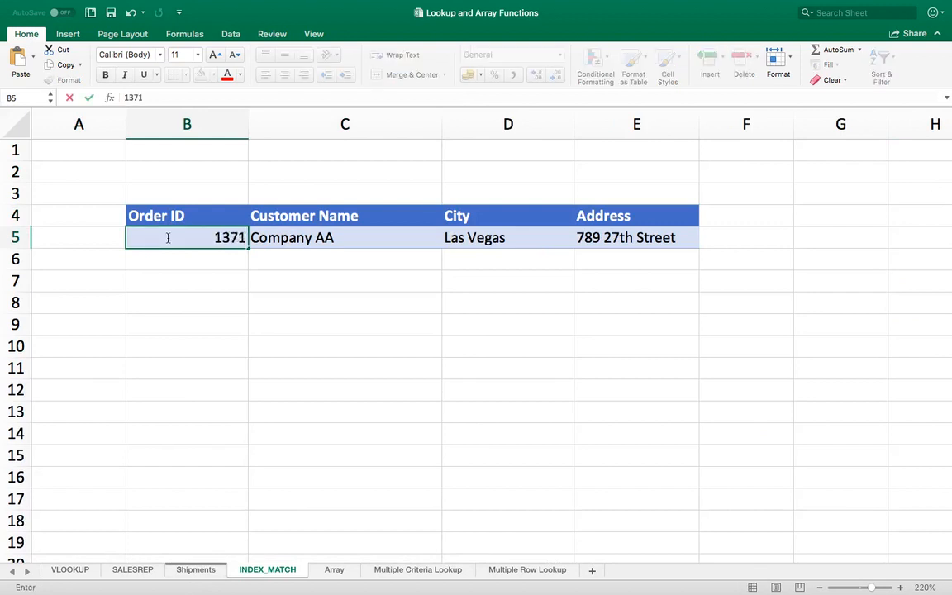
key("Return")
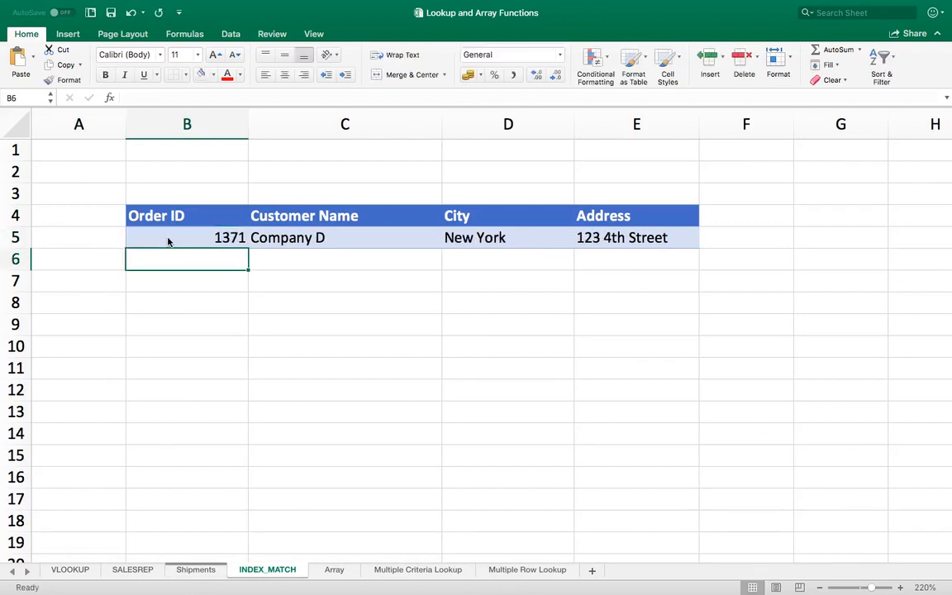
left_click(168, 239)
key("Right")
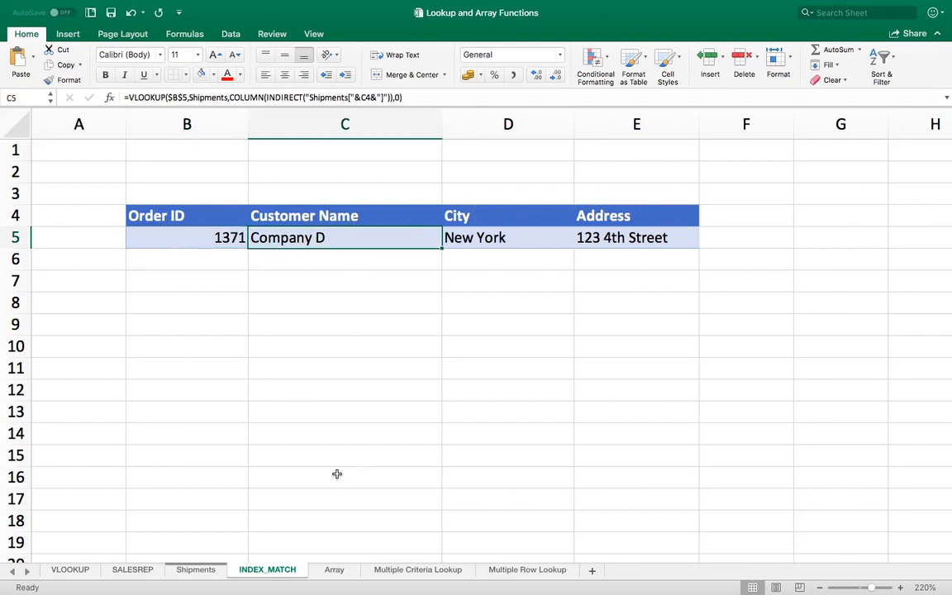
Check the order IDs on the Shipments sheet and enter the one from its row 6 in cell B5 of INDEX_MATCH
left_click(192, 570)
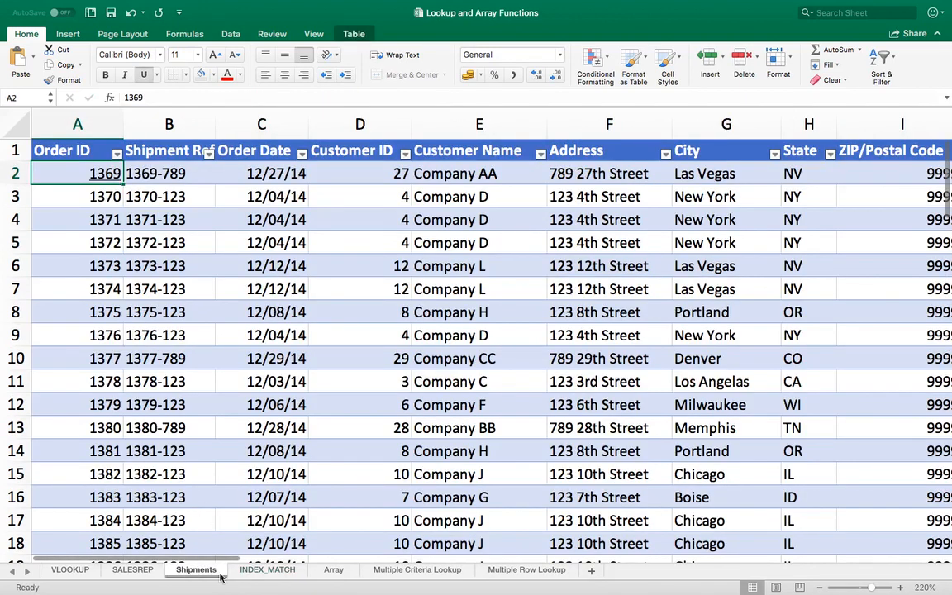
left_click(263, 570)
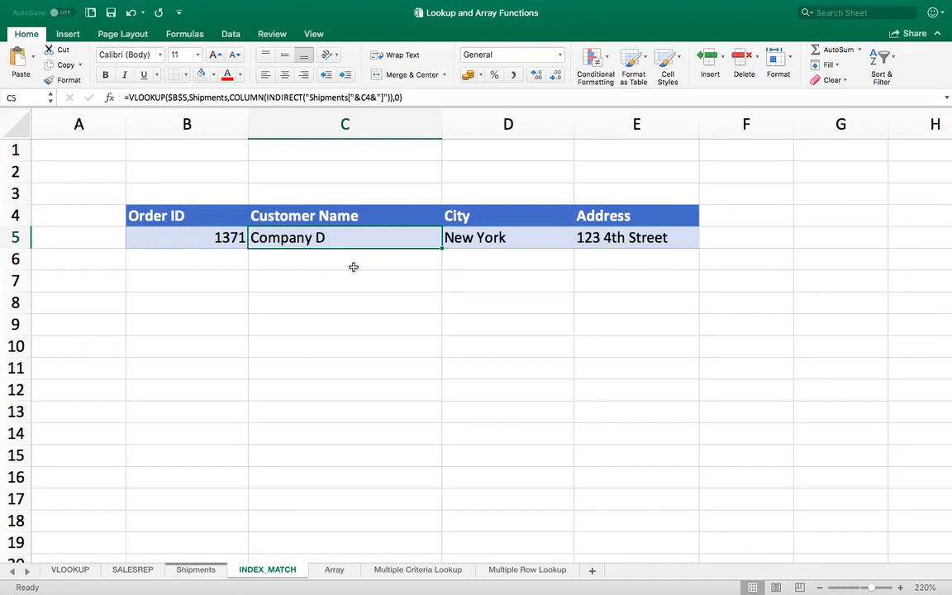
key("Left")
type("13")
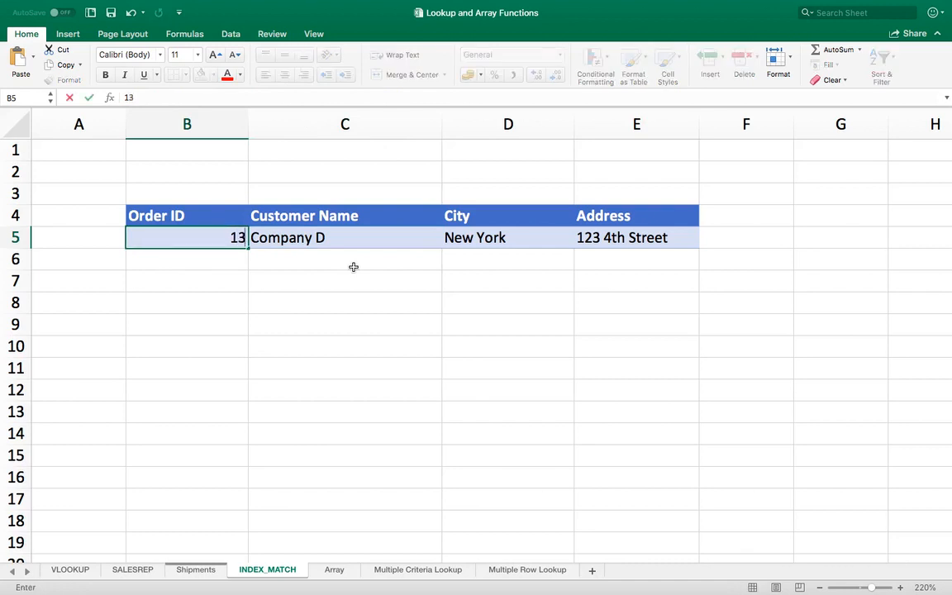
type("6")
key("BackSpace")
type("73")
key("Return")
Review the existing VLOOKUP formulas in C5:E5 and clear them from the Customer Name, City and Address cells
key("Up")
key("Right")
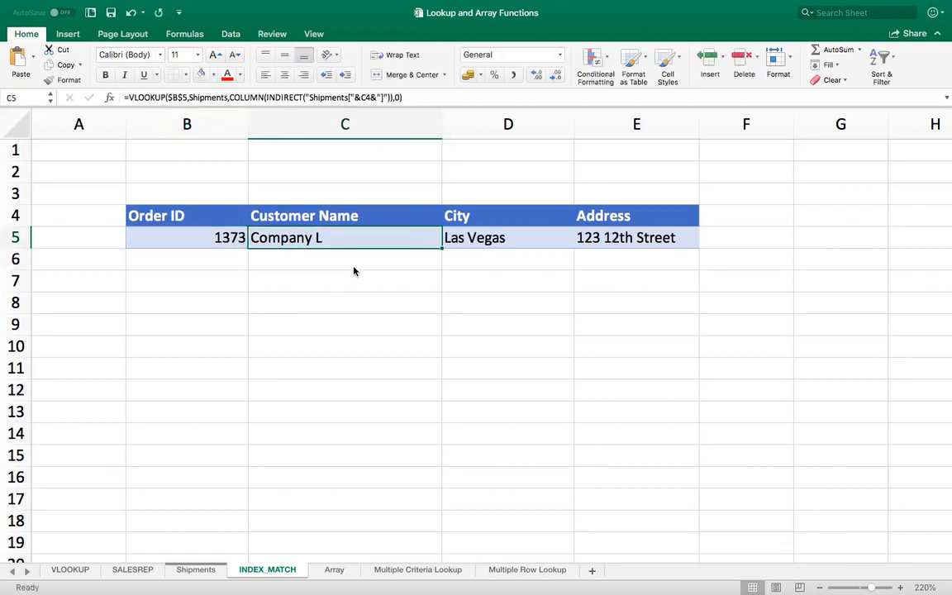
key("Right")
key("Left")
key("Right")
key("Right")
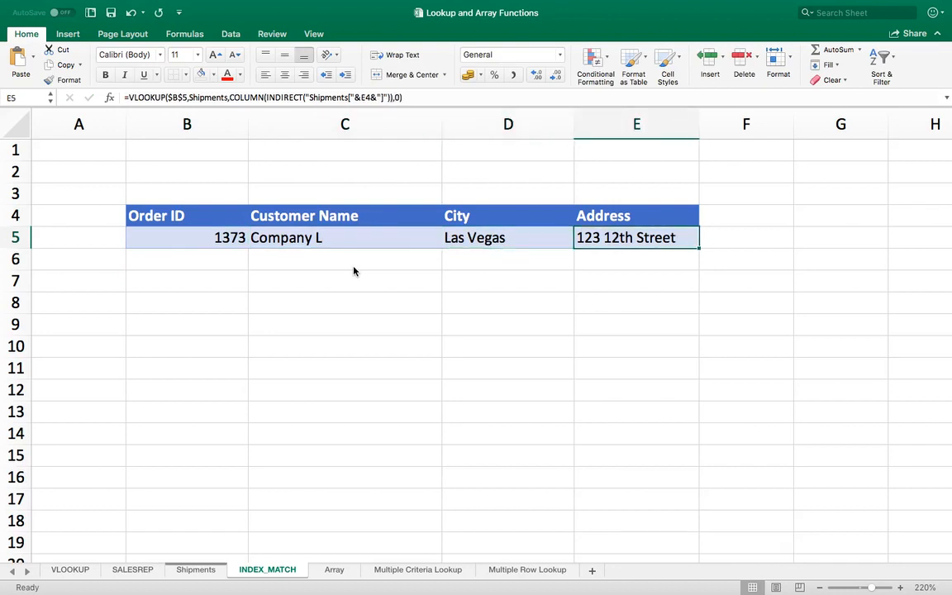
key("Left")
key("Left")
key("shift+Right")
key("shift+Right")
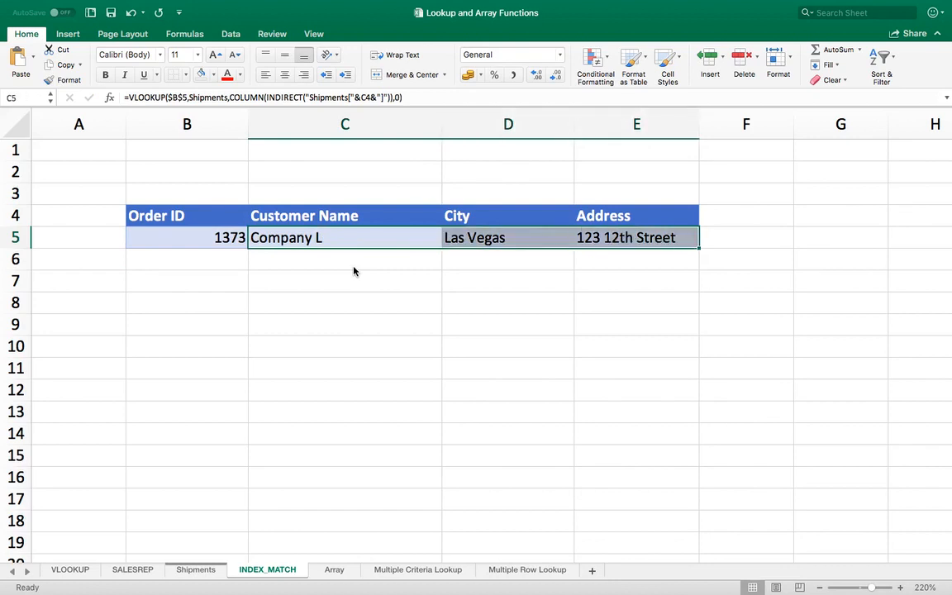
key("Delete")
key("Left")
key("Down")
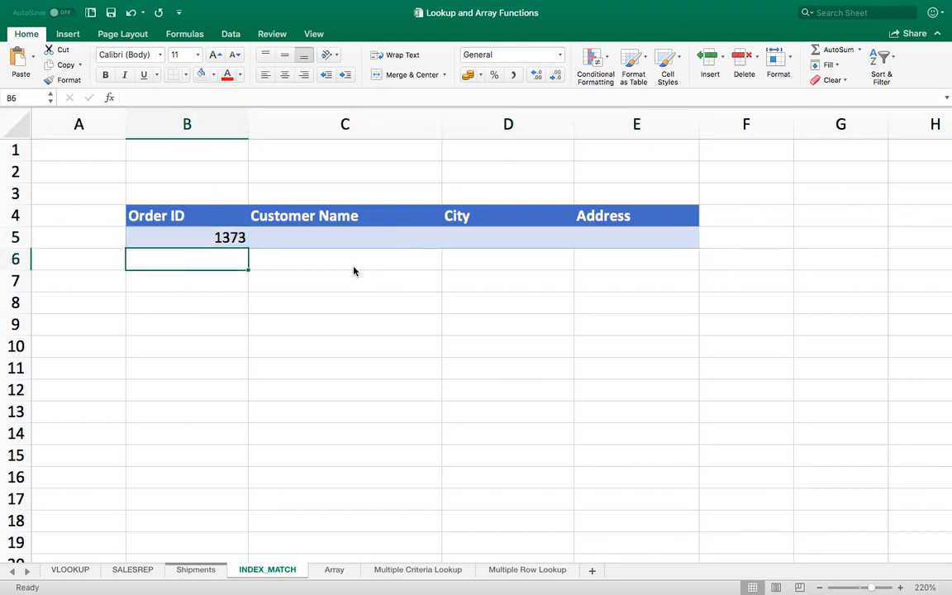
Start a VLOOKUP formula in cell C5 under Customer Name
key("Up")
key("Right")
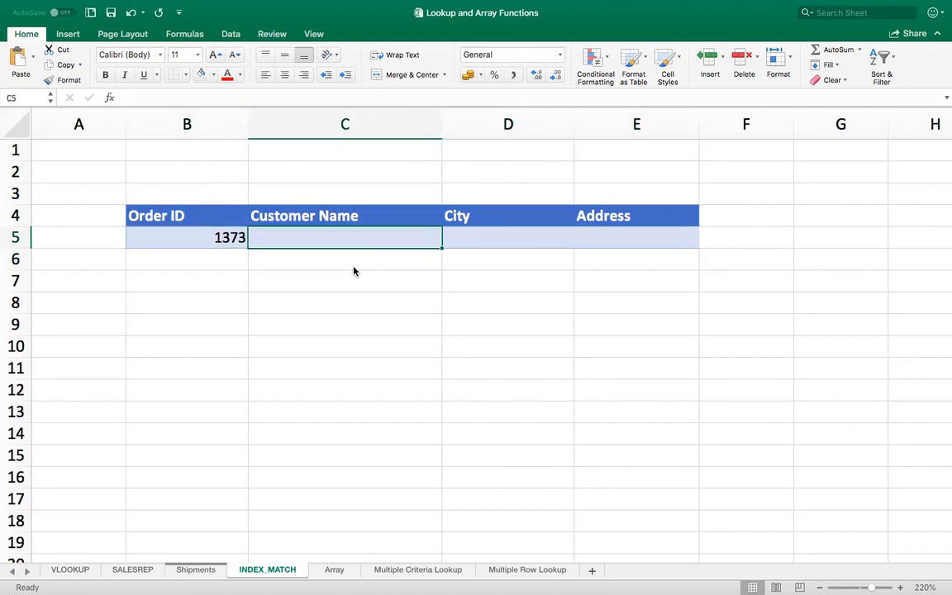
type("=V")
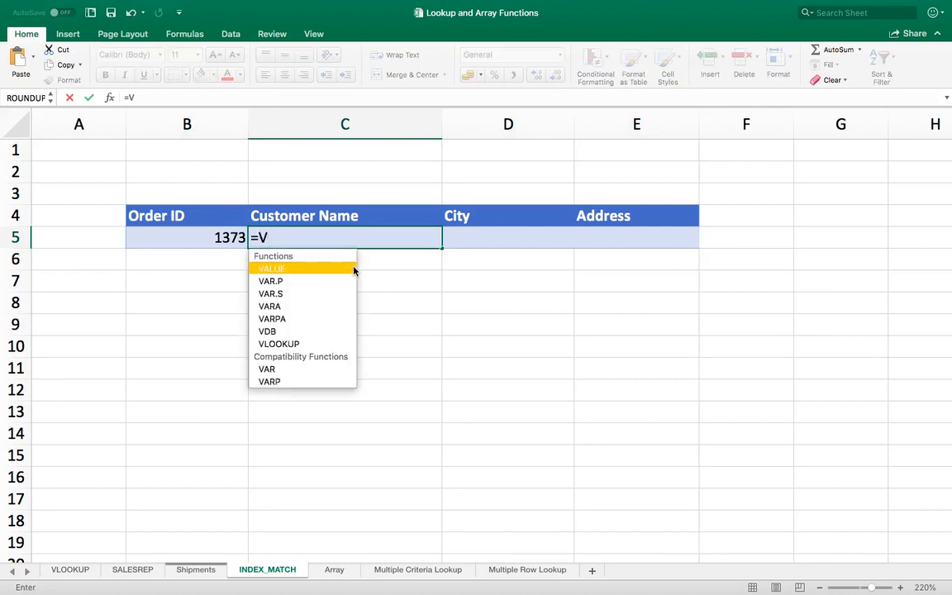
type("LOOKUP(")
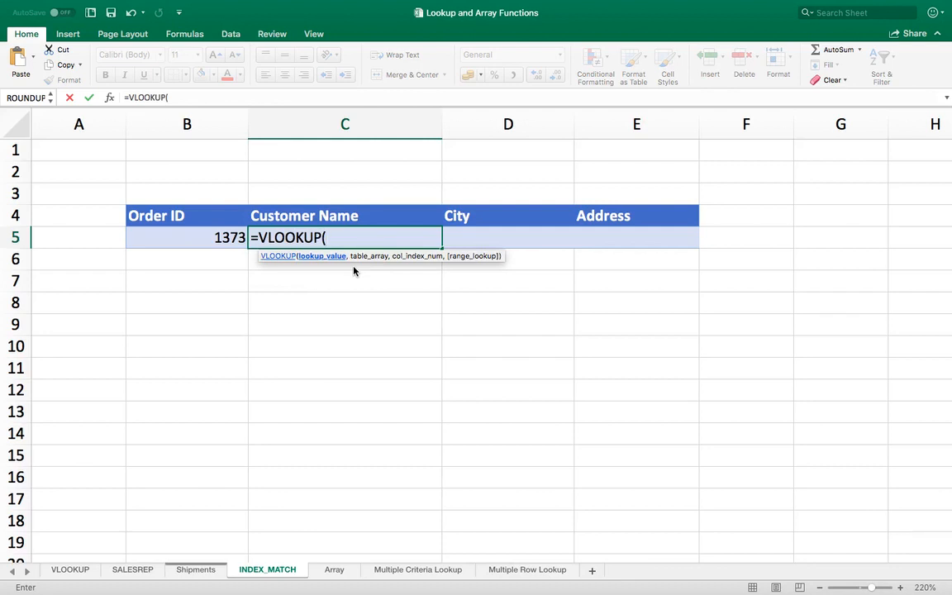
left_click(196, 238)
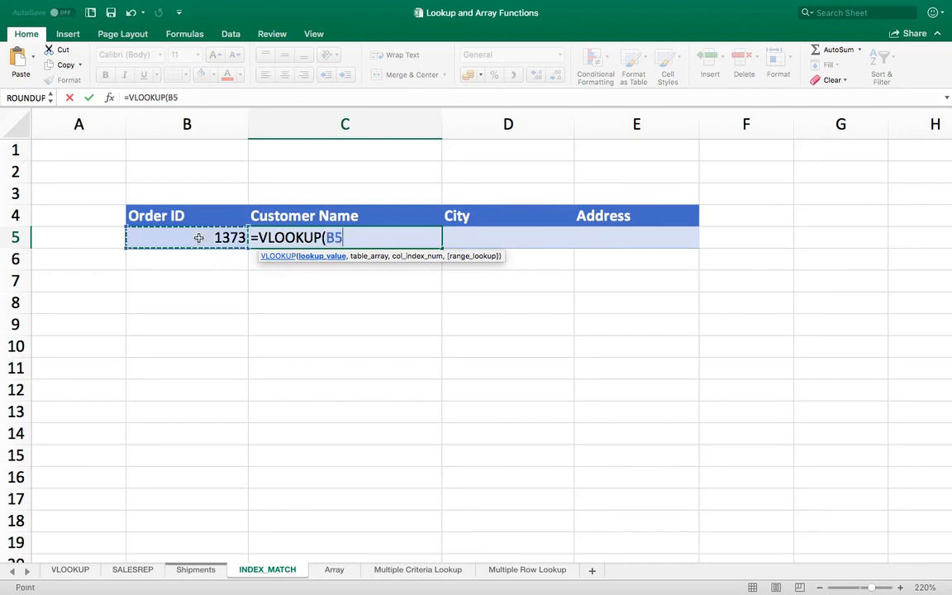
key("shift+Left")
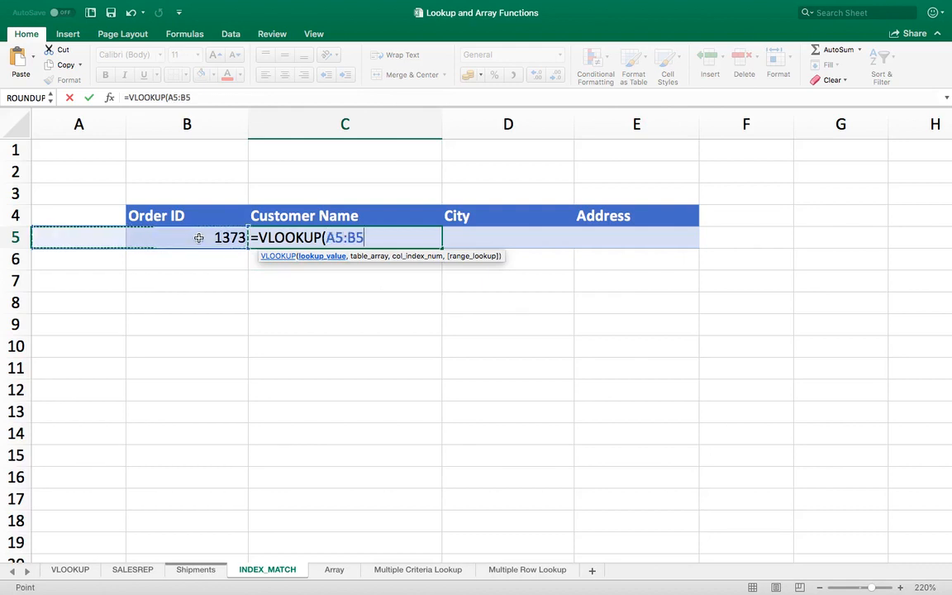
key("BackSpace")
key("BackSpace")
key("BackSpace")
key("BackSpace")
key("BackSpace")
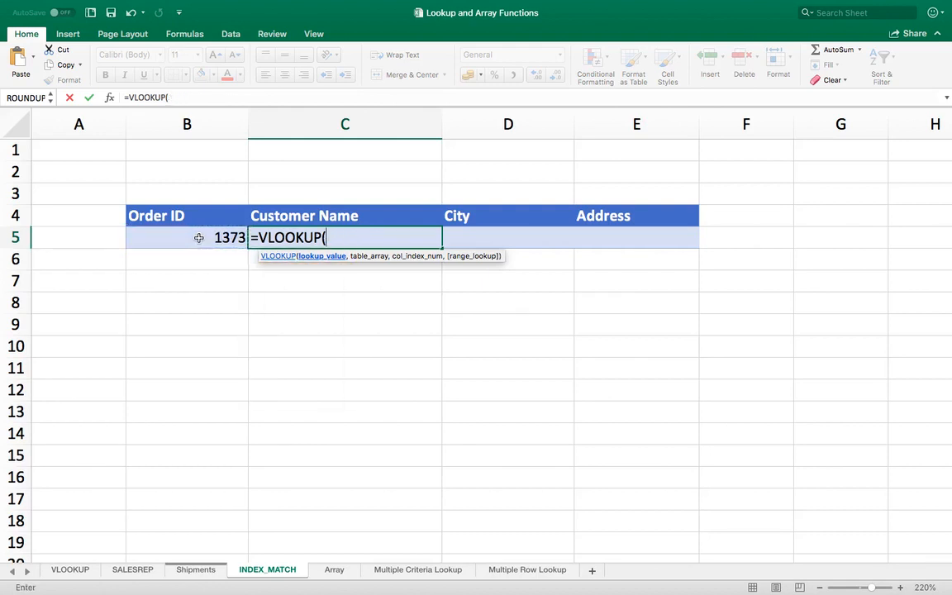
Use the Order ID cell as the formula's lookup value with the absolute reference $B$5, ready for the table array argument
left_click(198, 238)
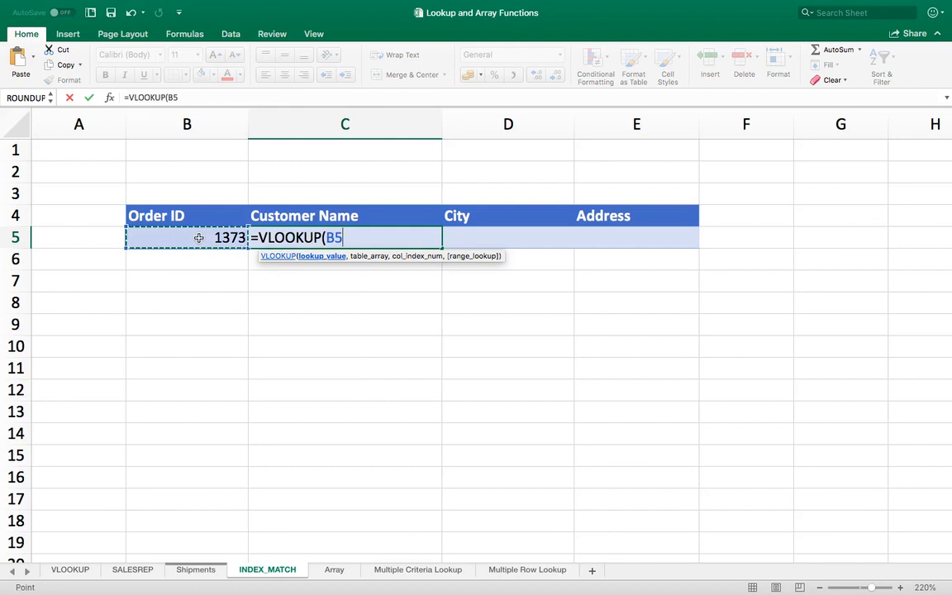
key("F4")
type(",")
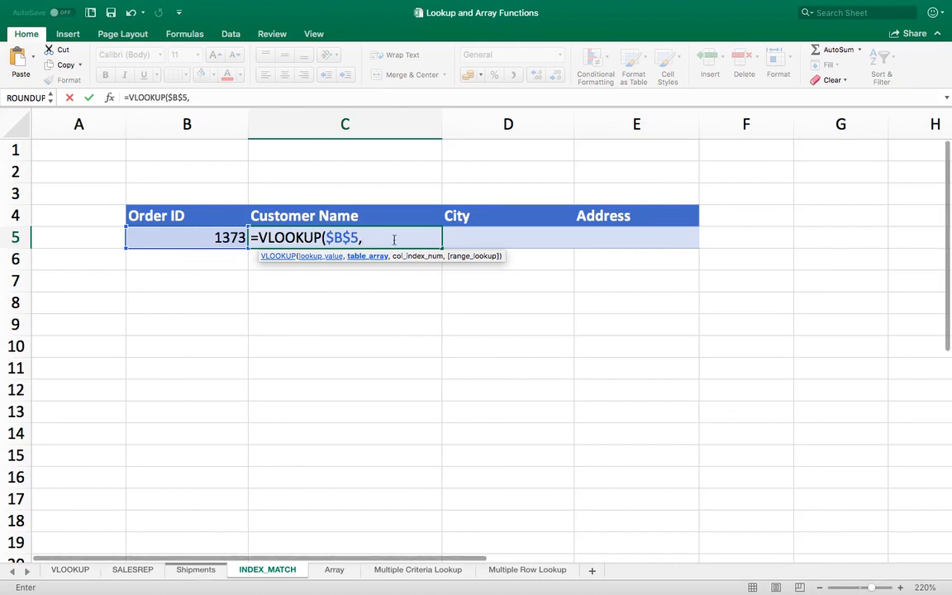
Set the Shipments table as the VLOOKUP's table array in C5, ready for the column index argument
type("SH")
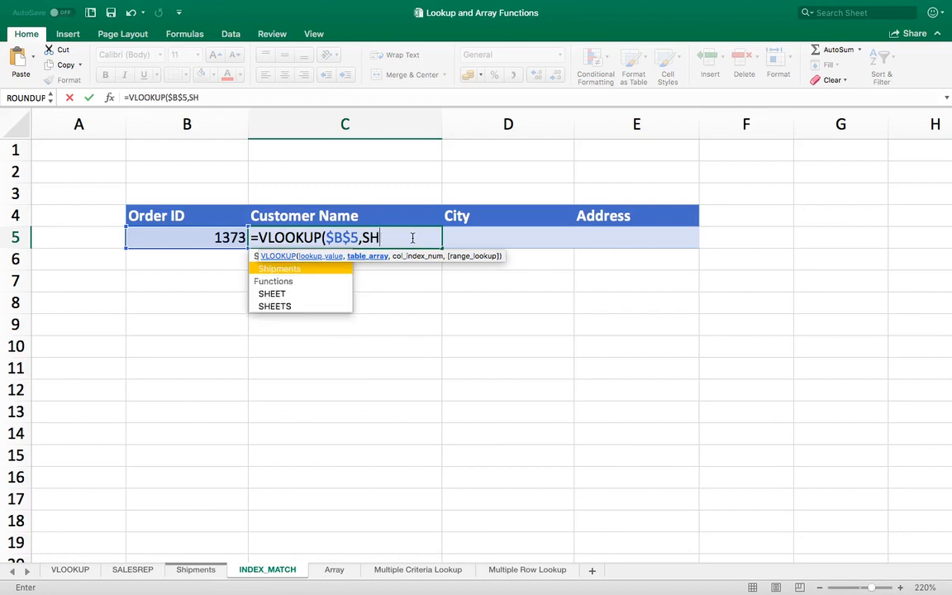
key("BackSpace")
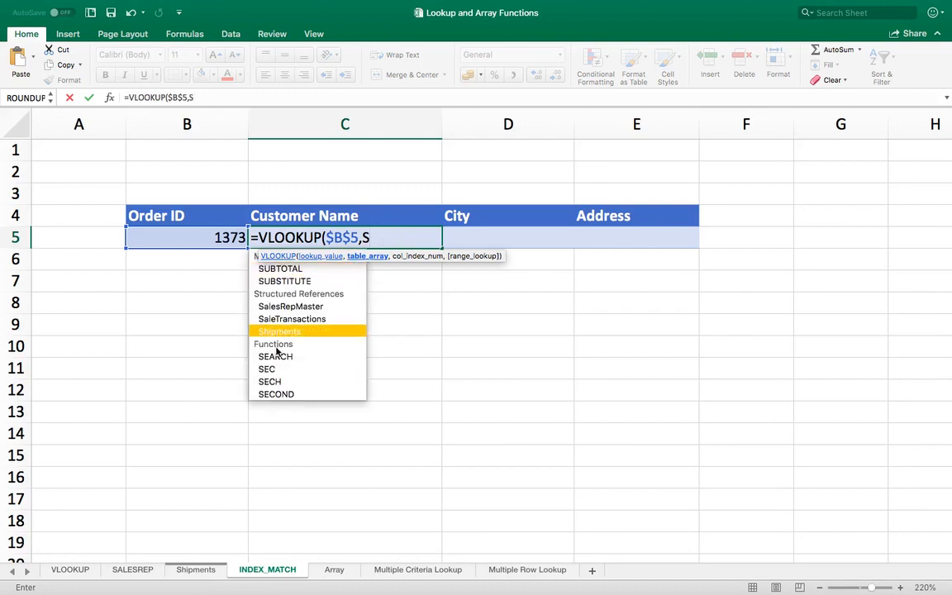
double_click(304, 331)
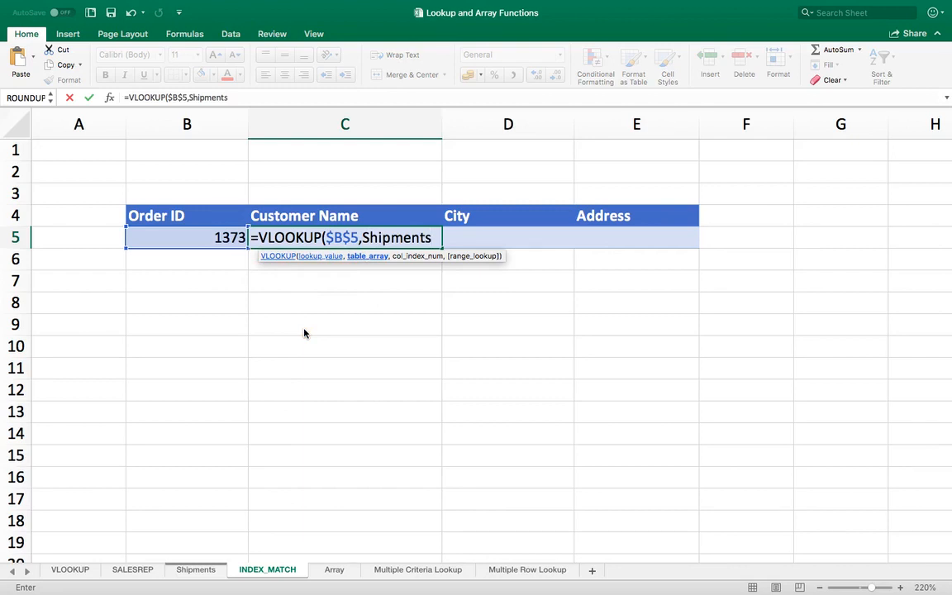
type(",")
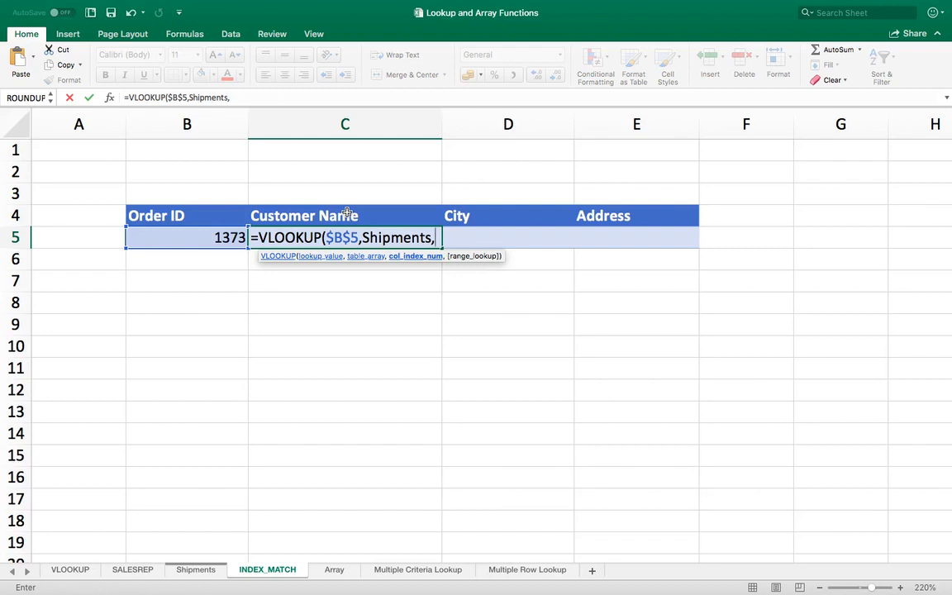
Begin the column index argument with an INDIRECT function nested inside COLUMN
type("COLUMN")
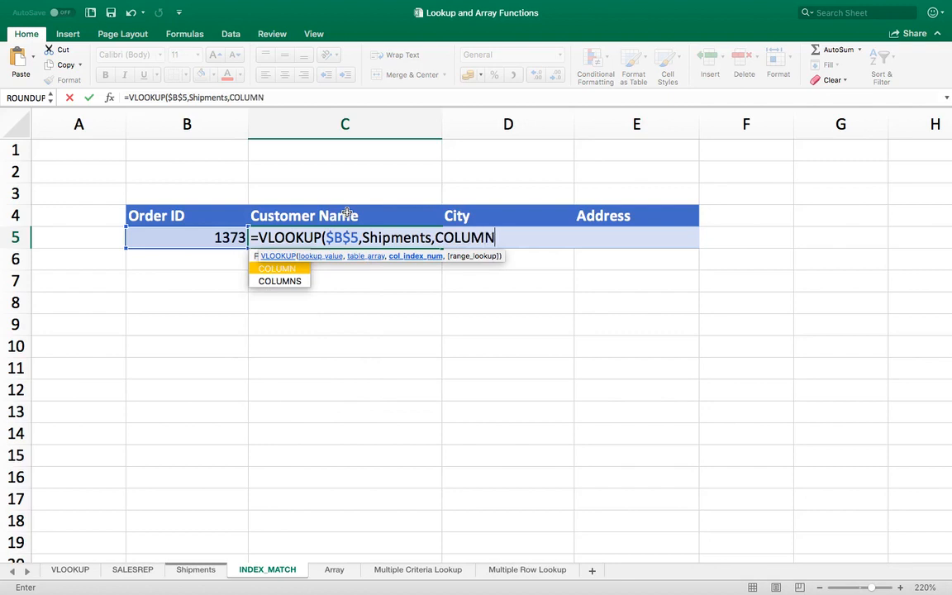
type("(INDO")
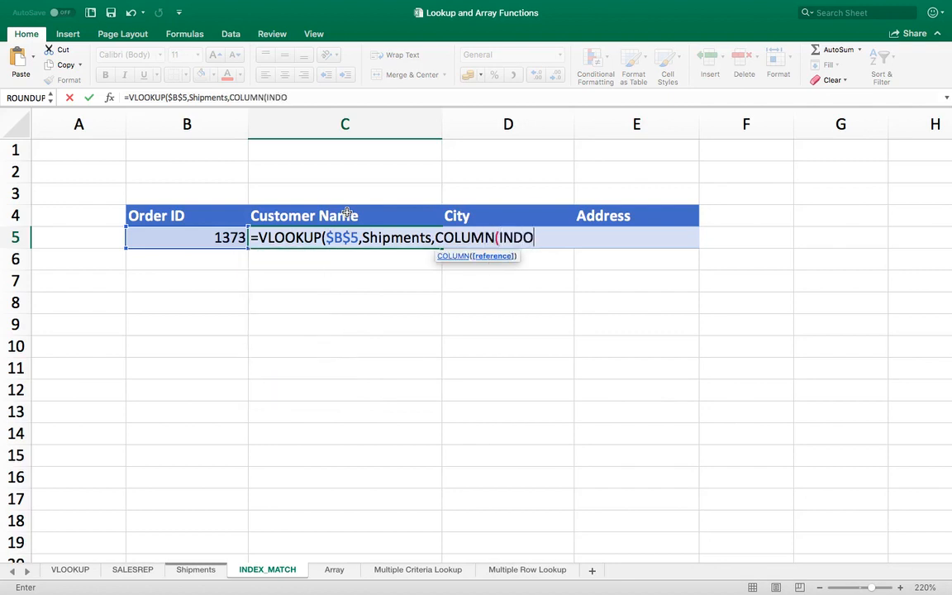
key("BackSpace")
type("IRECT")
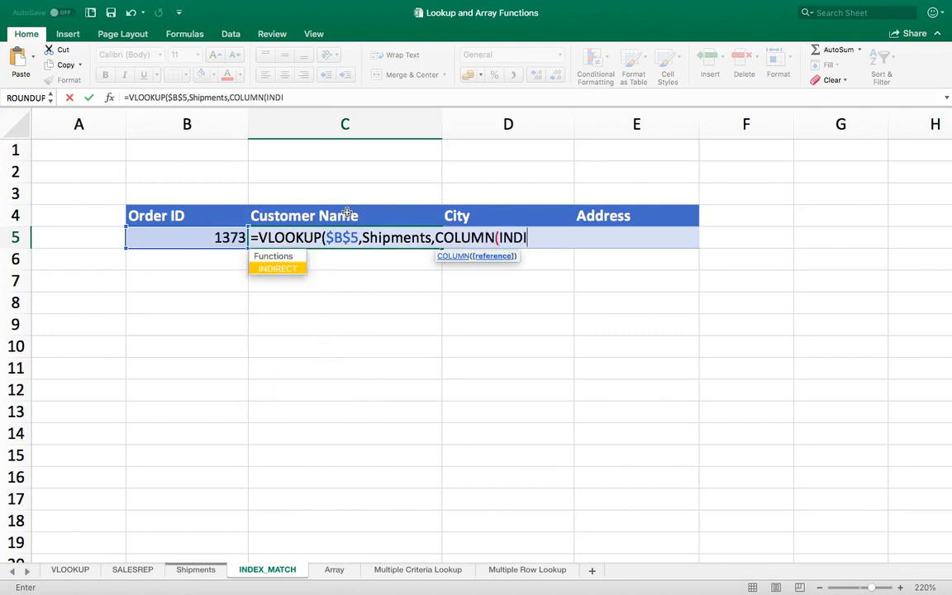
type("(")
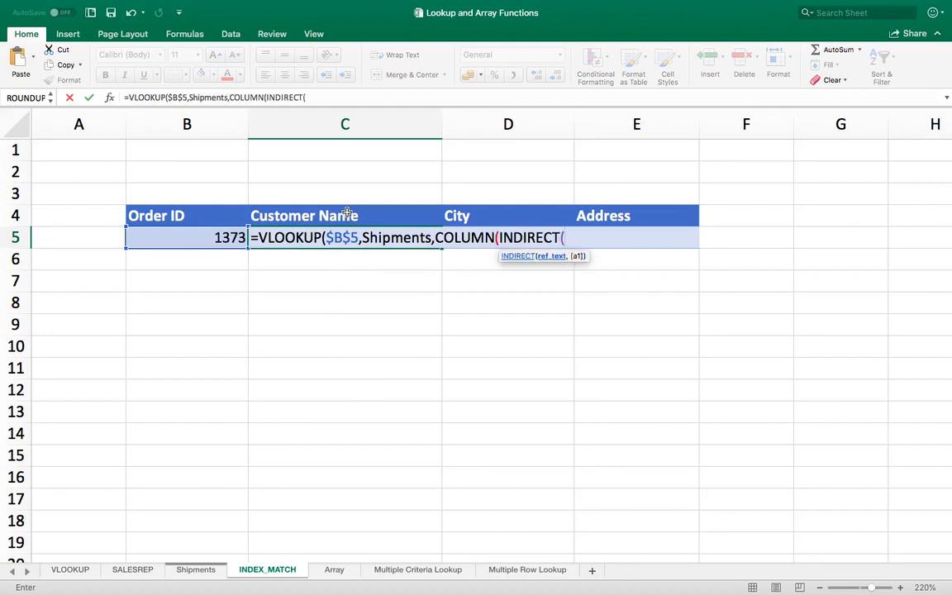
Build the INDIRECT reference as "Shipments["&C4&"]" from the Customer Name header cell, and close both the INDIRECT and COLUMN functions
type("\"Shipments")
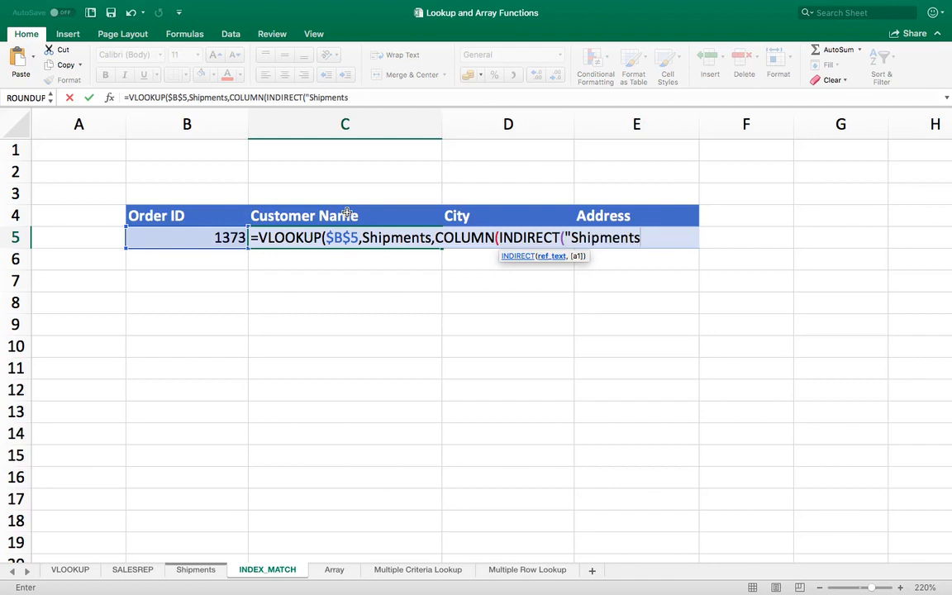
type("[\"&")
left_click(292, 216)
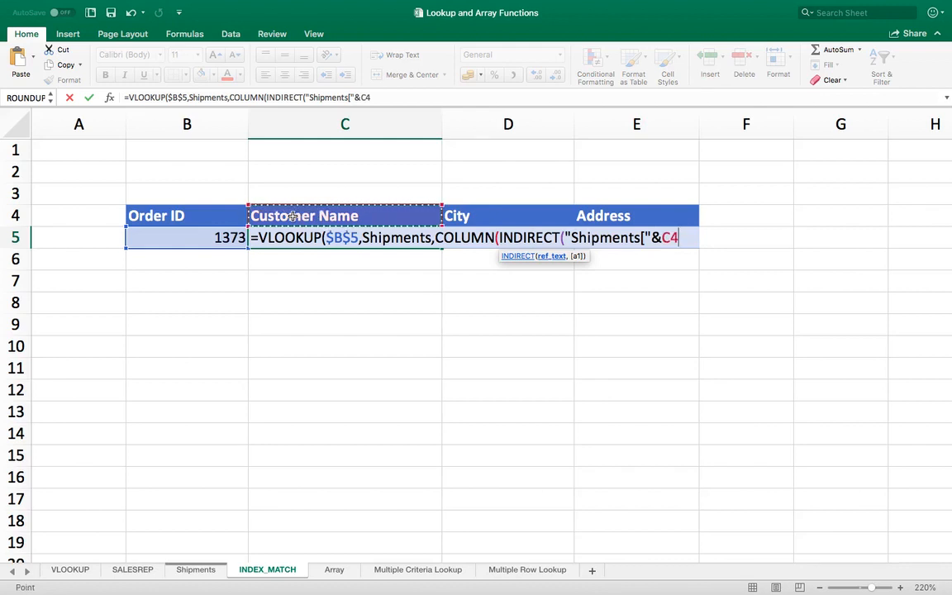
type("&")
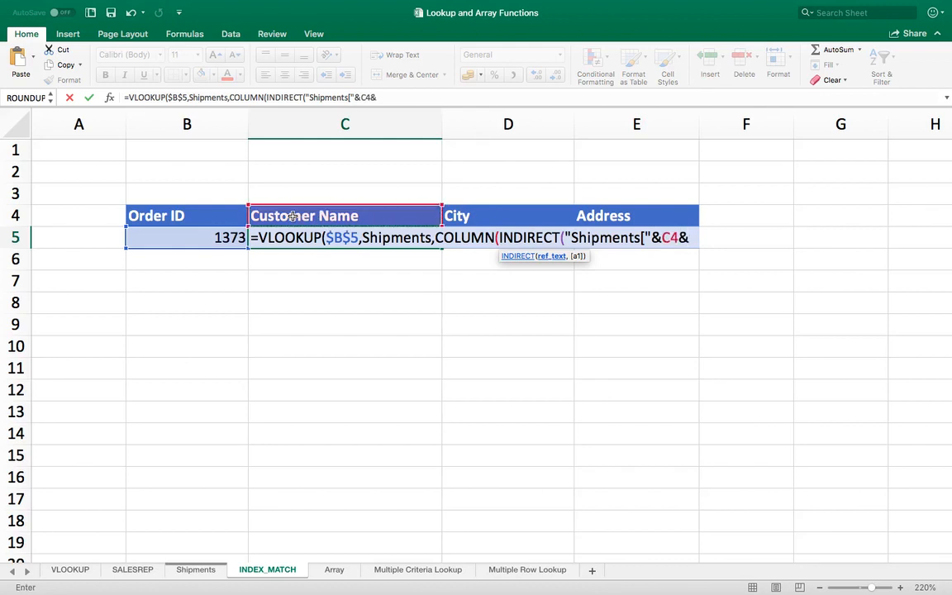
type("\"]\"")
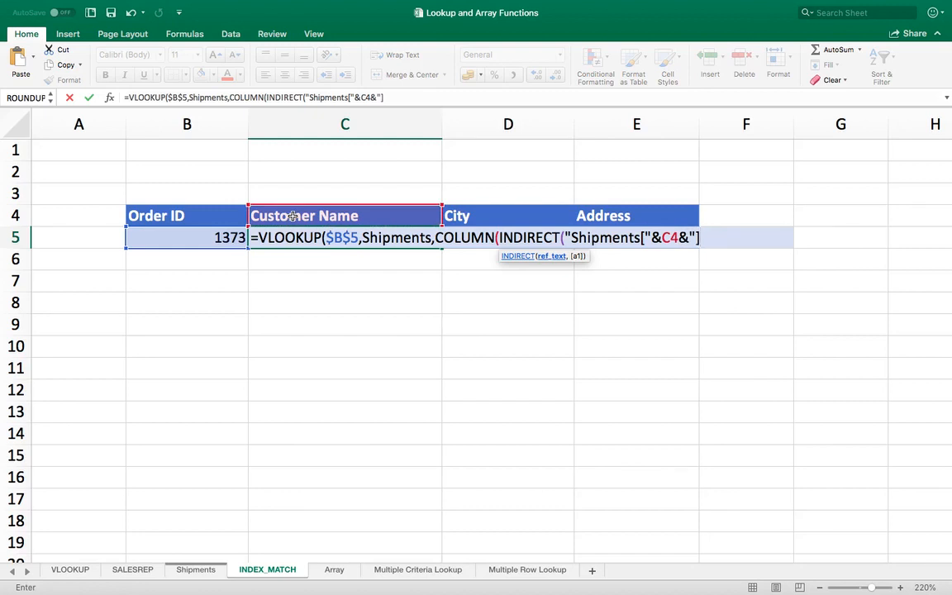
type("\"")
type("))")
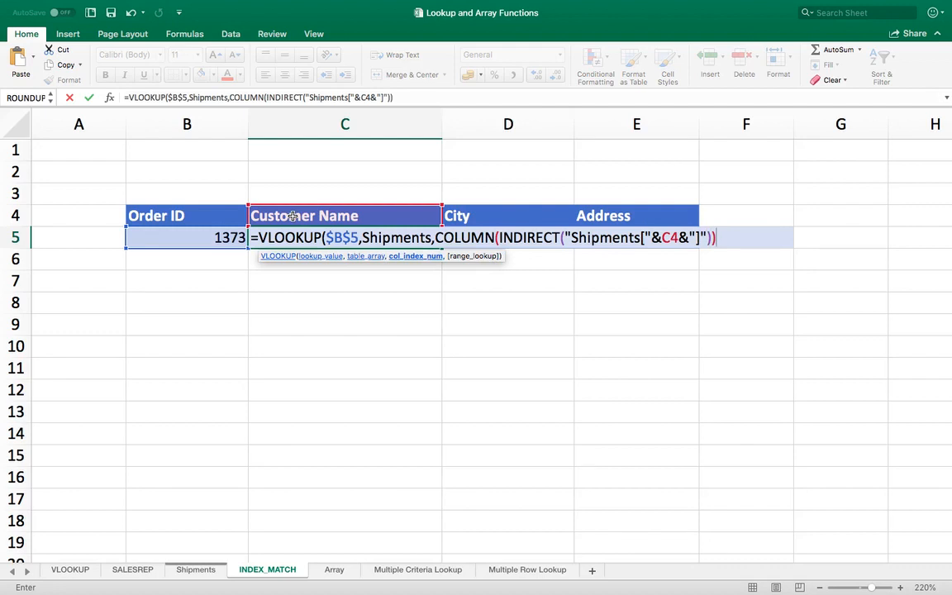
Set the range lookup argument to 0 for an exact match and enter the completed VLOOKUP formula in C5
type(",")
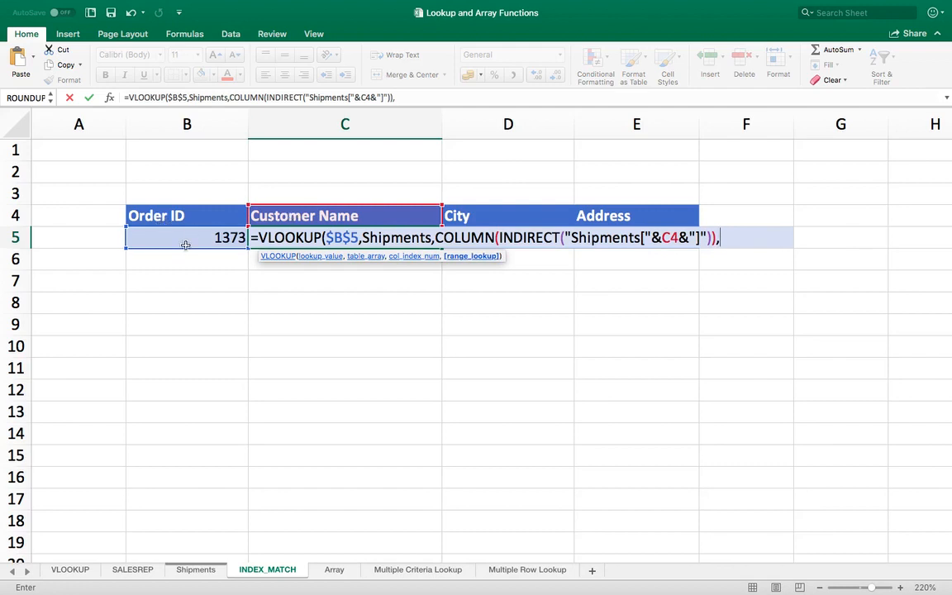
type("0)")
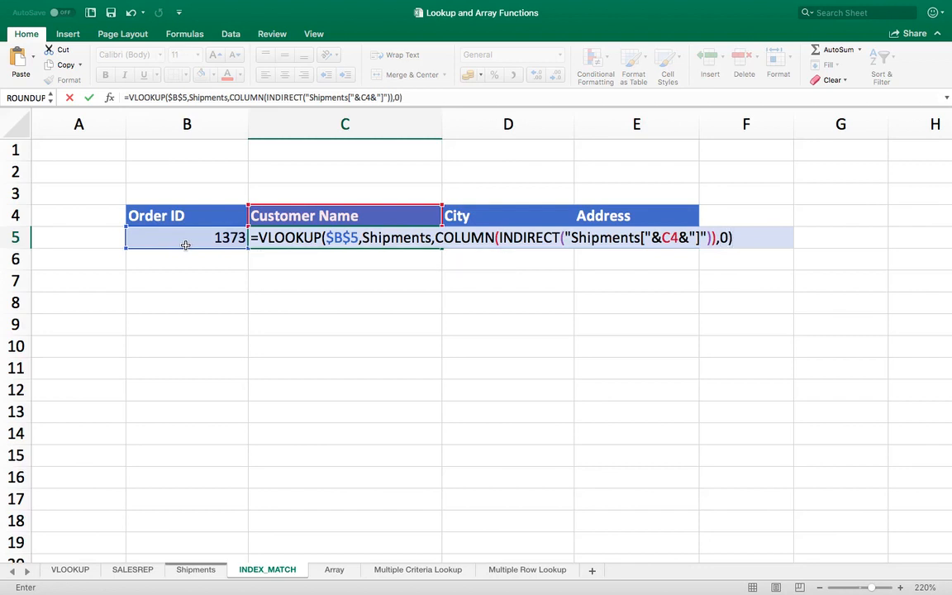
key("Return")
key("Up")
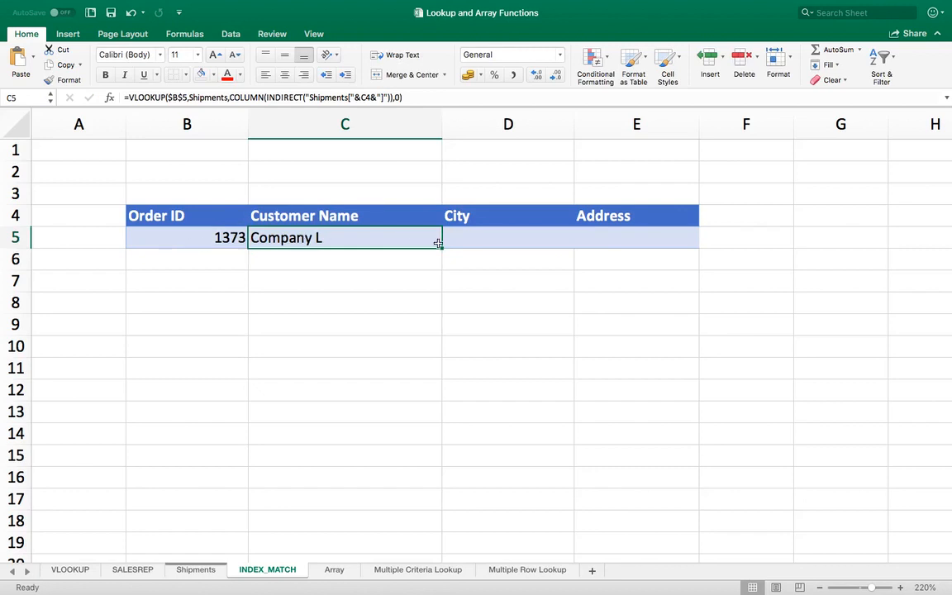
Copy the C5 formula across to the City and Address cells D5:E5 and inspect the copied City formula
left_click_drag(439, 242, 659, 246)
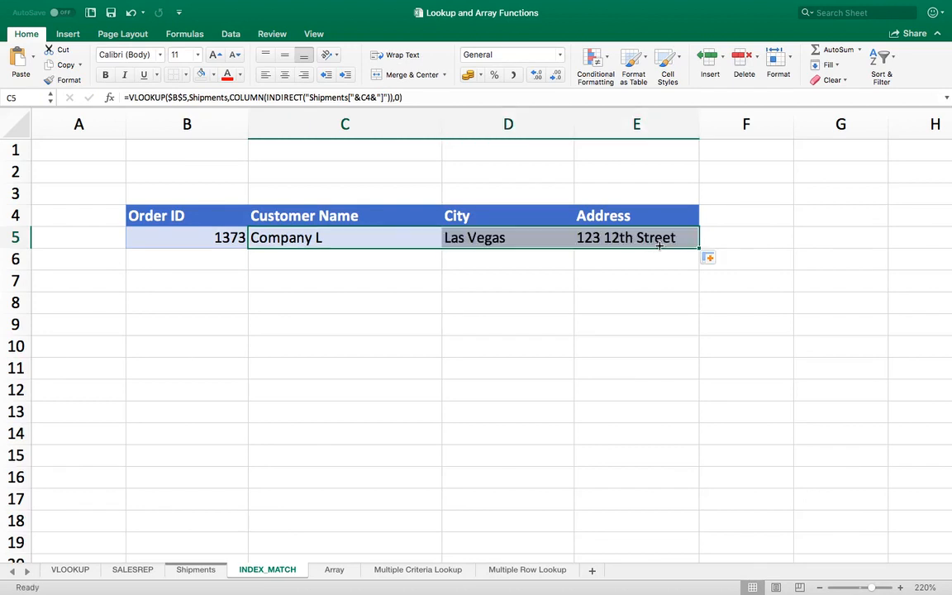
left_click(495, 238)
left_click(588, 213)
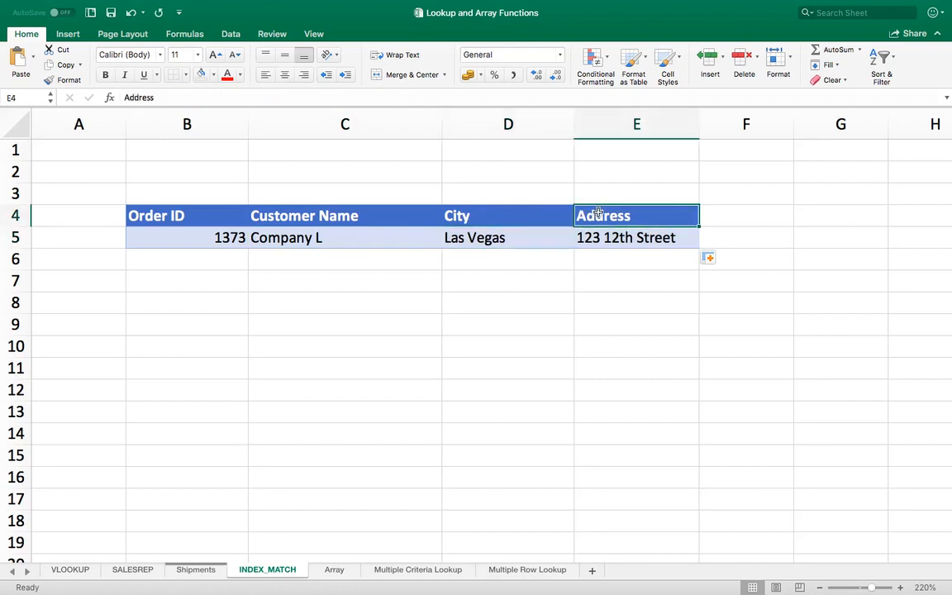
left_click(484, 239)
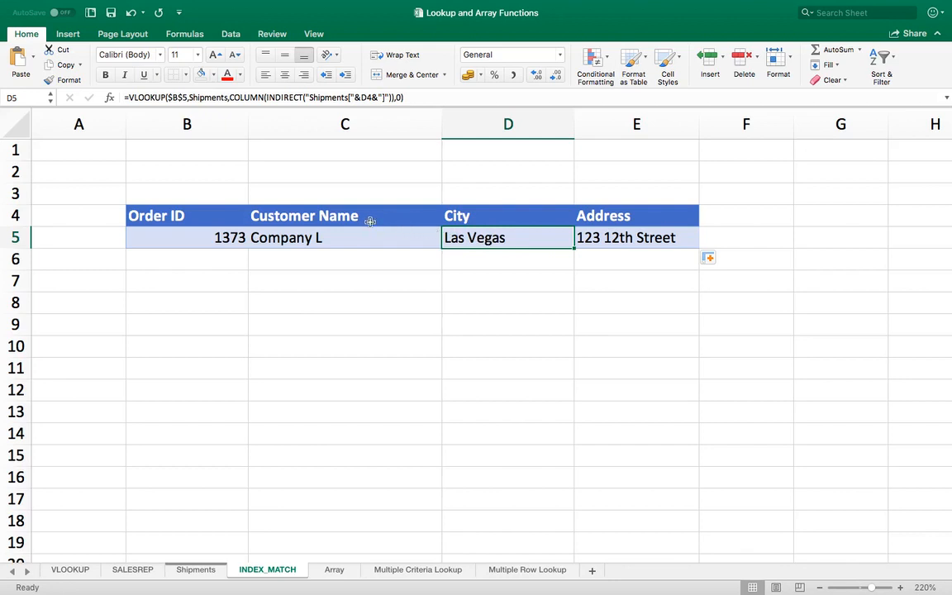
Compare the order of the Address and City columns on the Shipments sheet with the headers on INDEX_MATCH
left_click(211, 569)
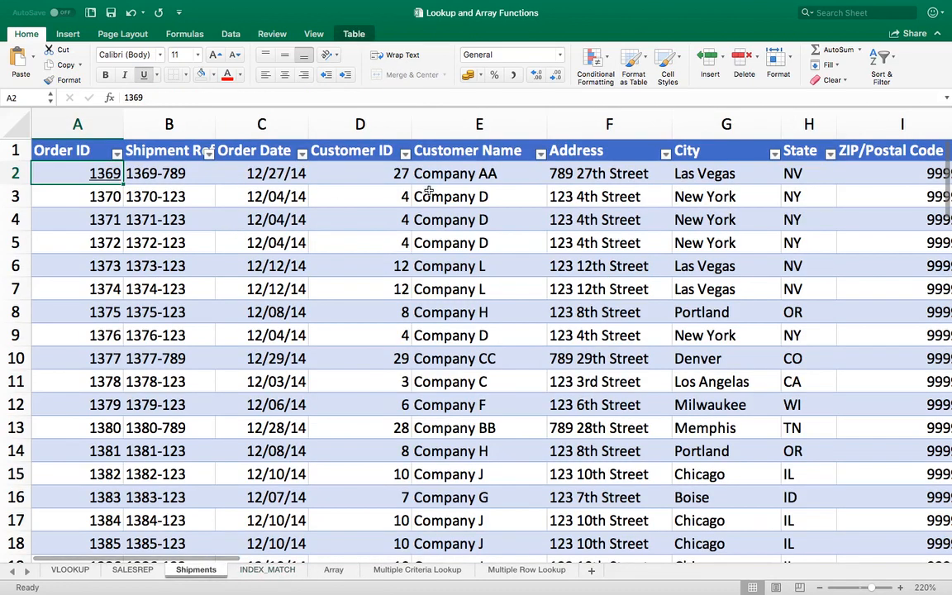
left_click(603, 176)
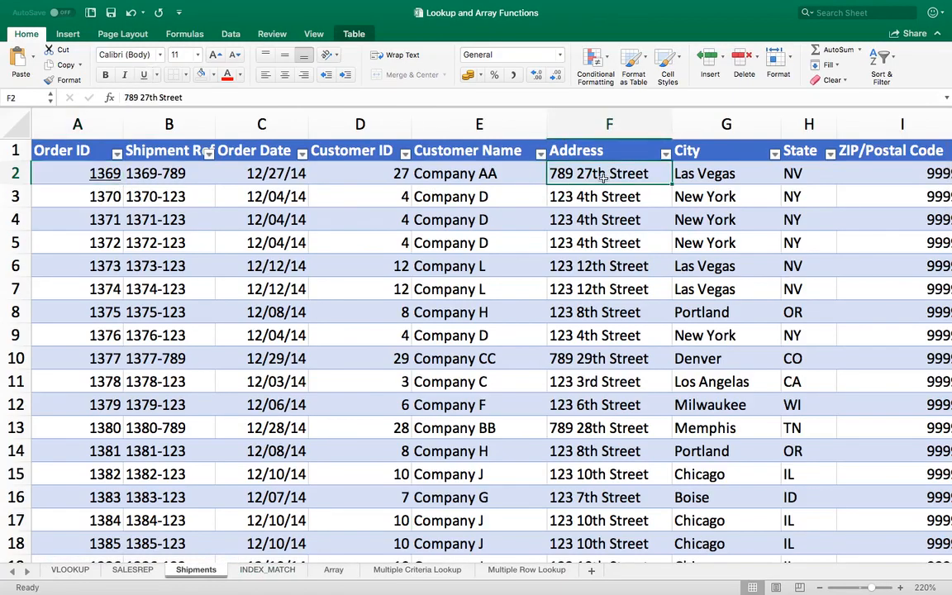
left_click(267, 569)
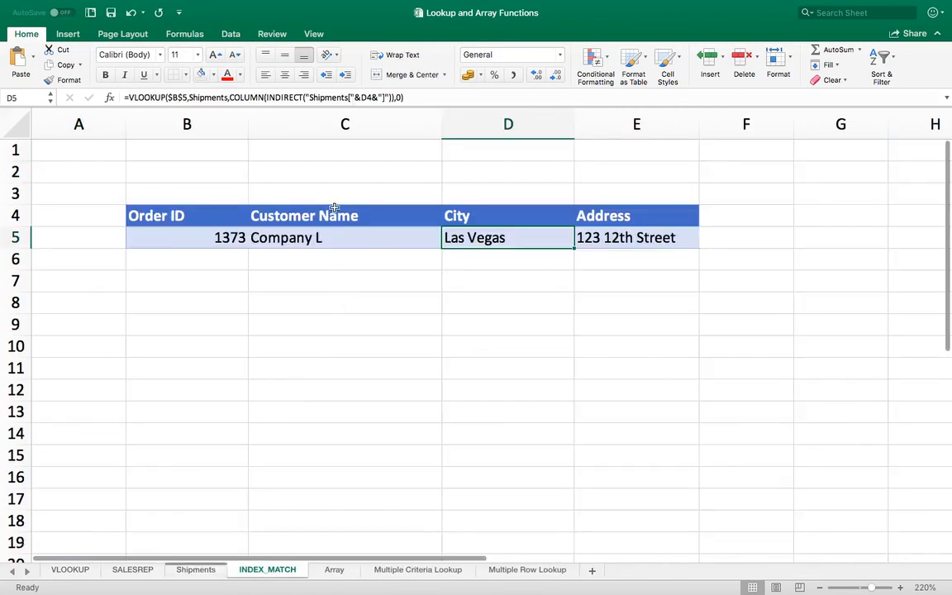
left_click(476, 215)
left_click(614, 212)
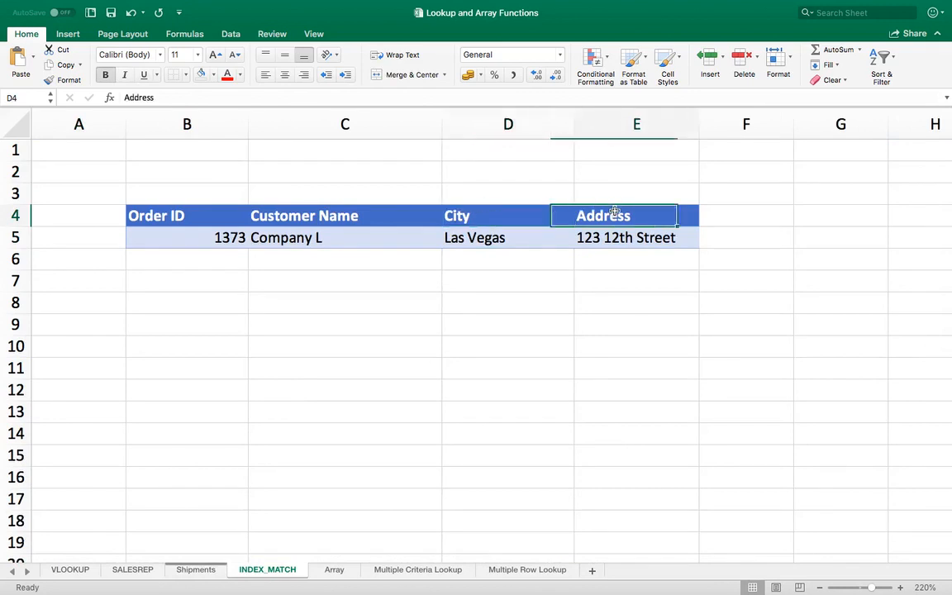
Look through the Shipments sheet's columns from Address across to Salesperson for another field to return
left_click(196, 569)
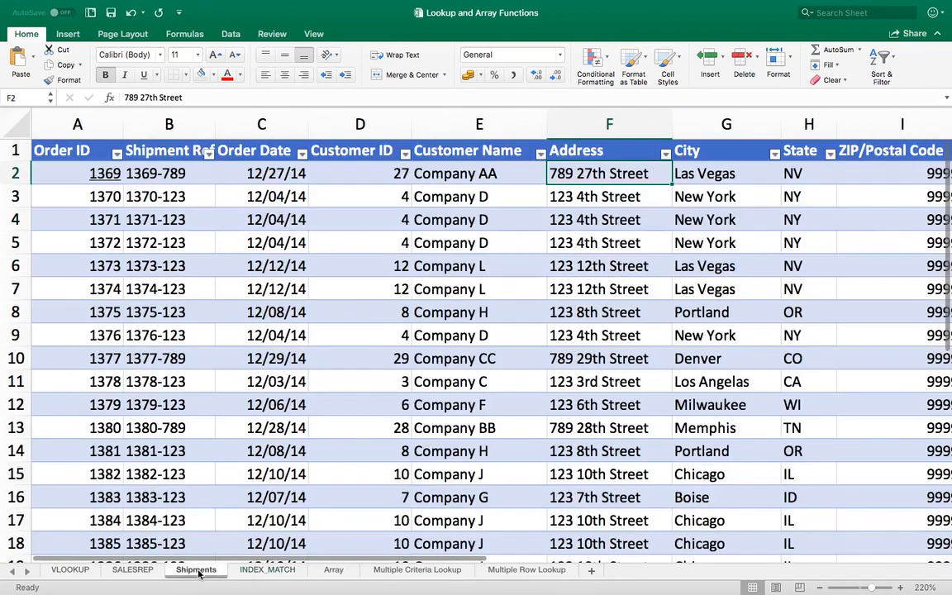
left_click(610, 197)
key("Right")
key("Right")
key("Right")
key("Right")
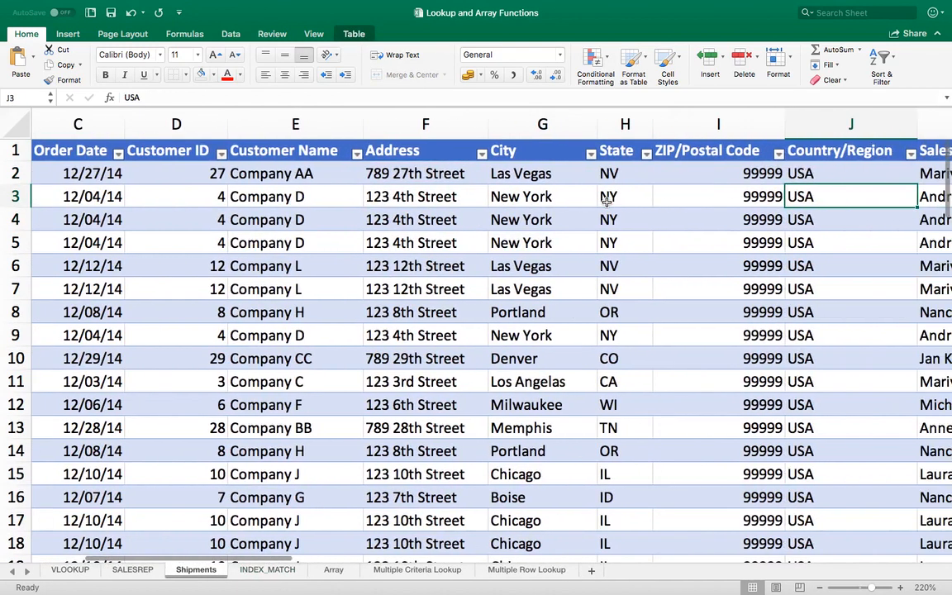
key("Up")
key("Right")
key("Right")
key("Left")
key("Left")
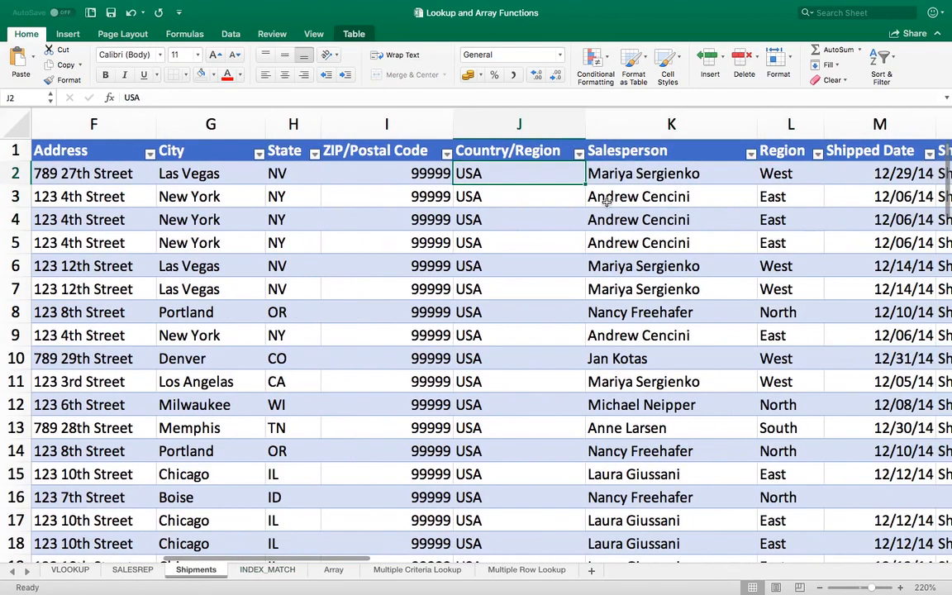
key("Right")
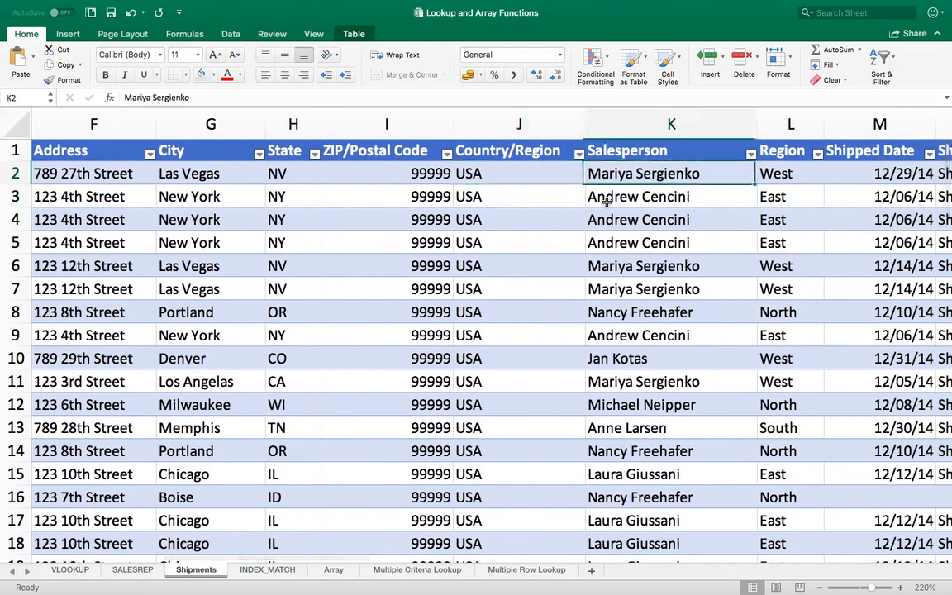
Replace the Address header in cell E4 of INDEX_MATCH with Salesperson
left_click(253, 574)
left_click(559, 239)
key("Up")
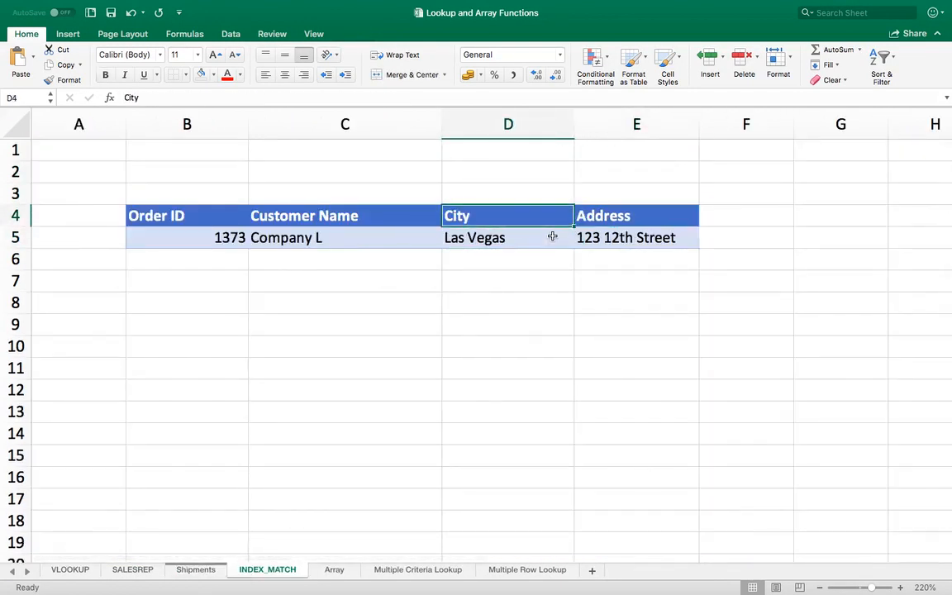
key("Right")
type("Sales")
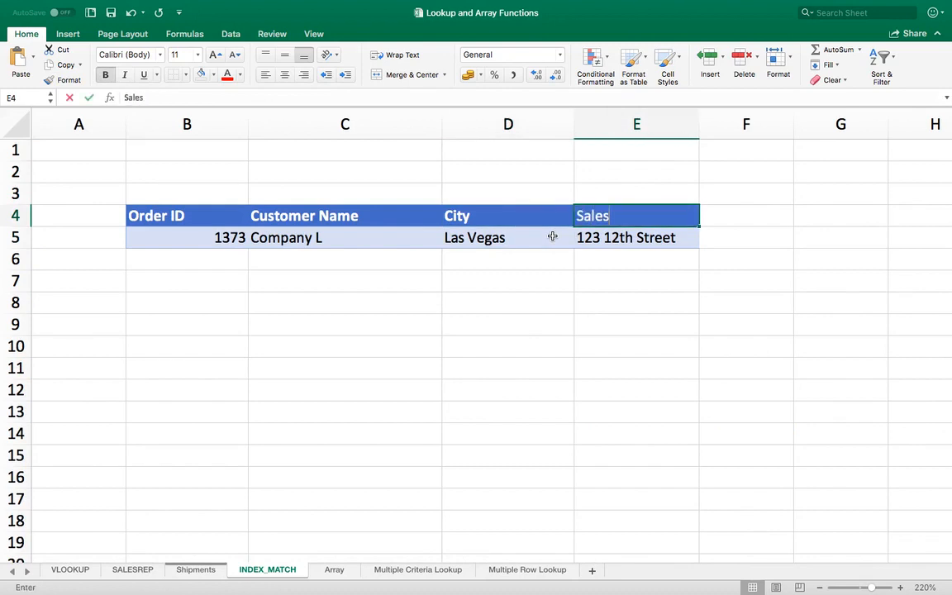
type("person")
key("Return")
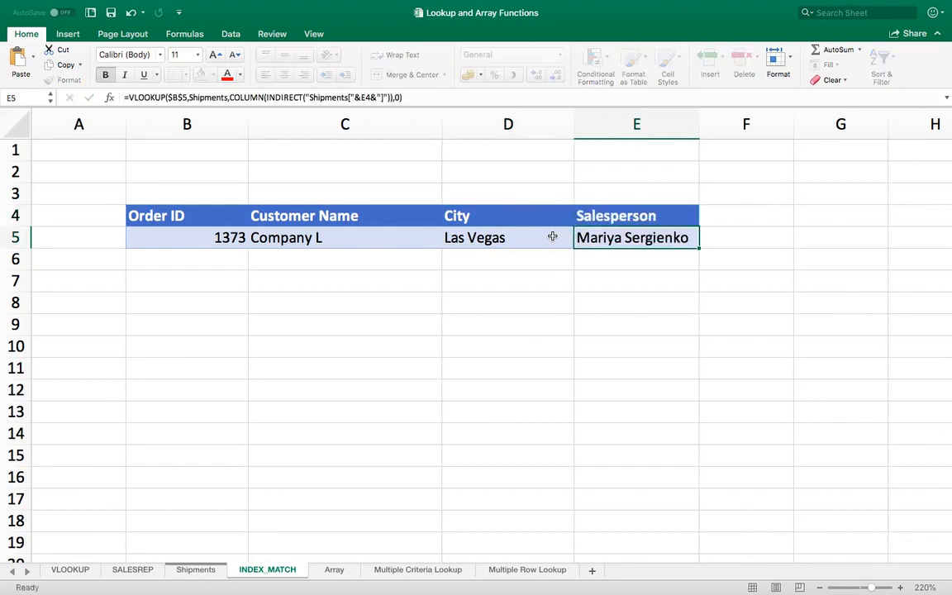
Examine how the row 5 lookup formulas under Salesperson and Customer Name refer to their headers in row 4
key("Up")
key("Down")
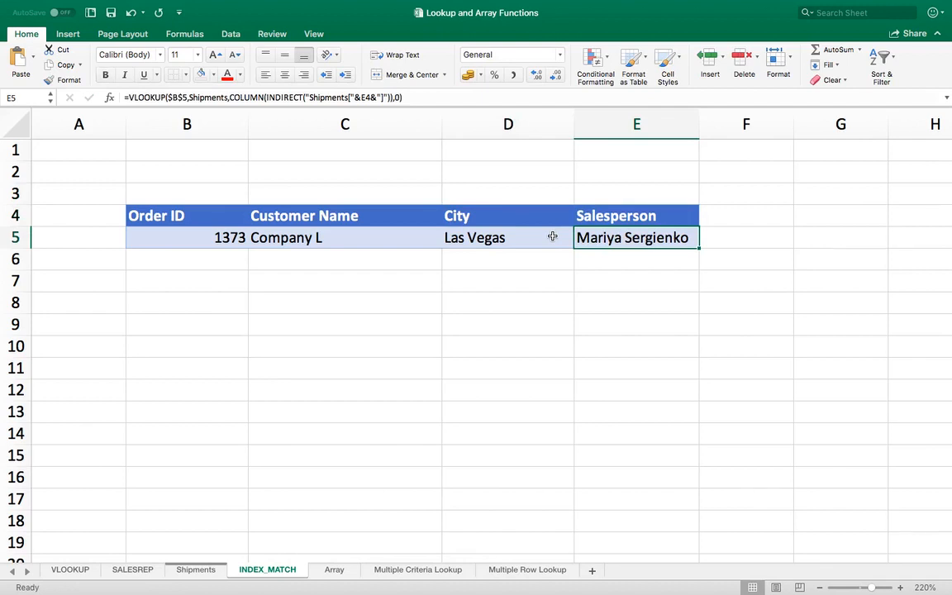
key("Up")
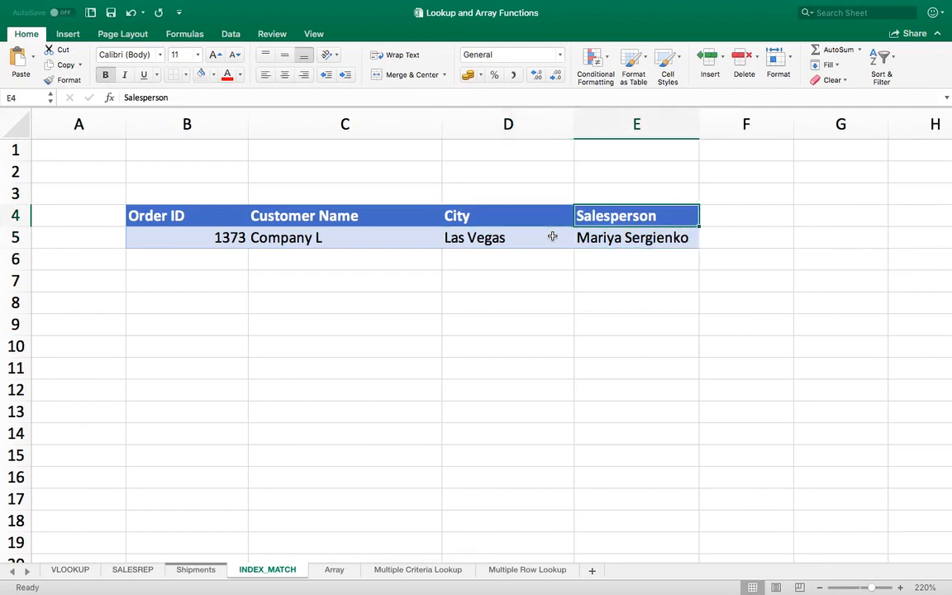
key("Down")
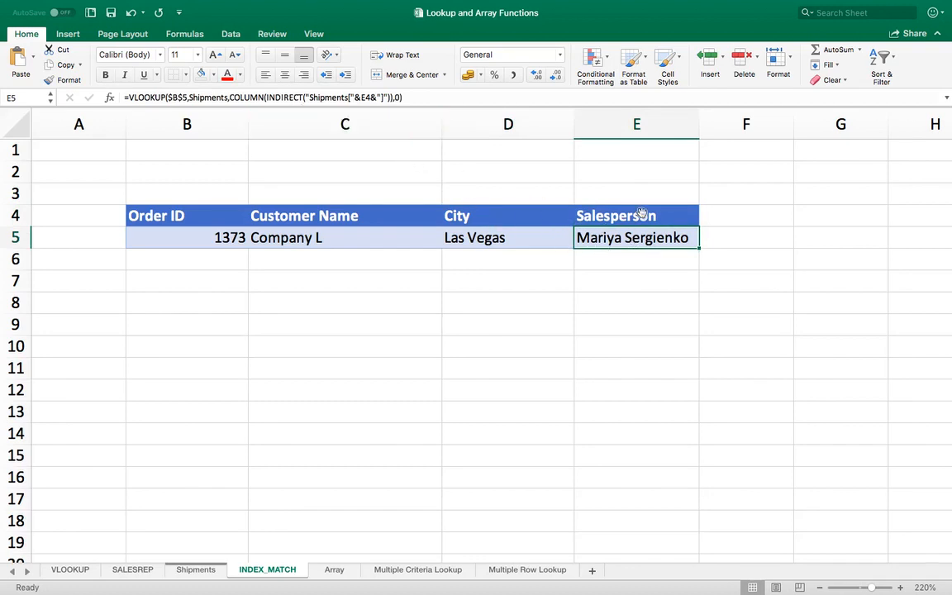
left_click(406, 237)
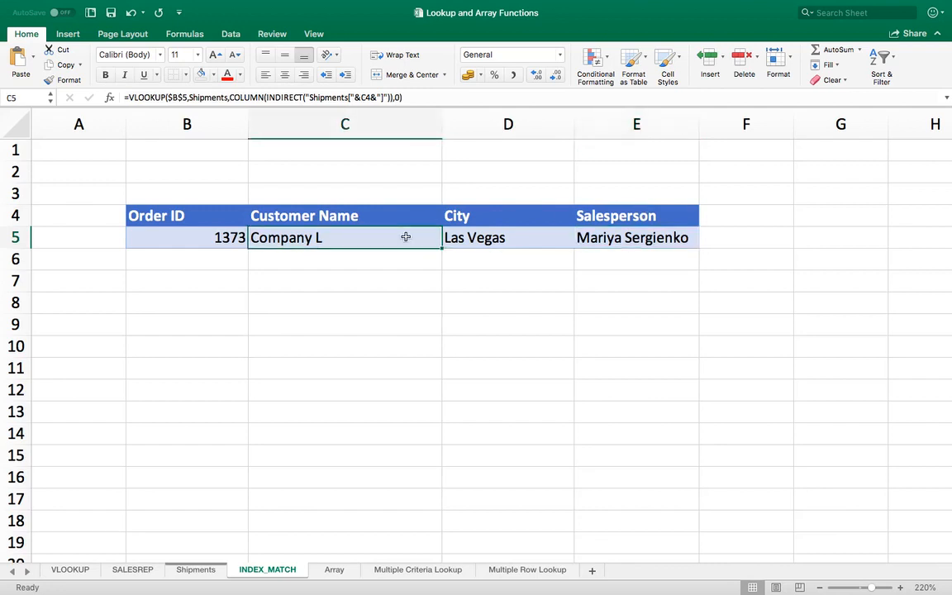
key("Right")
key("Up")
key("Left")
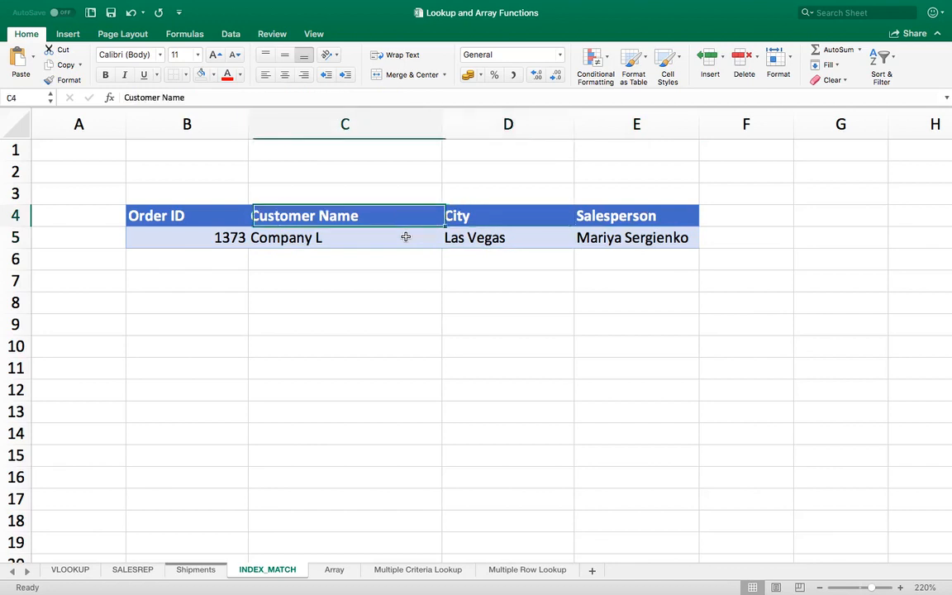
Change the order ID in cell B5 to that of the first Shipments record to test the lookups
key("Left")
key("Down")
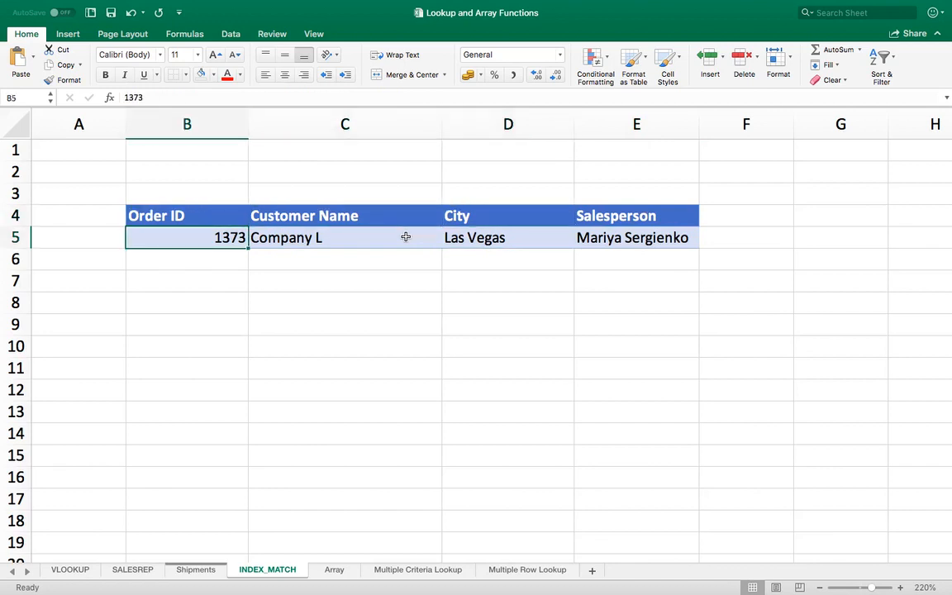
type("169")
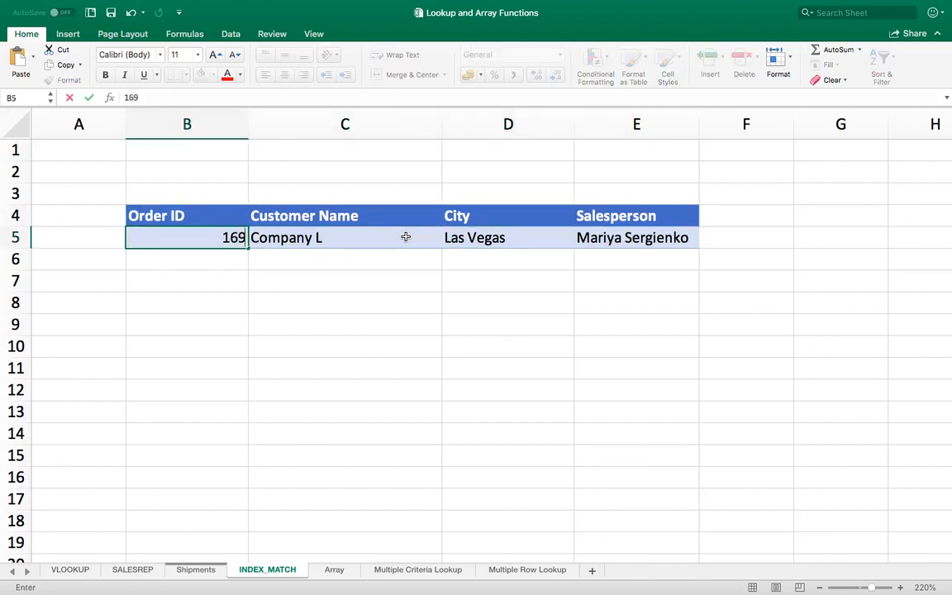
key("Return")
key("Up")
type("136")
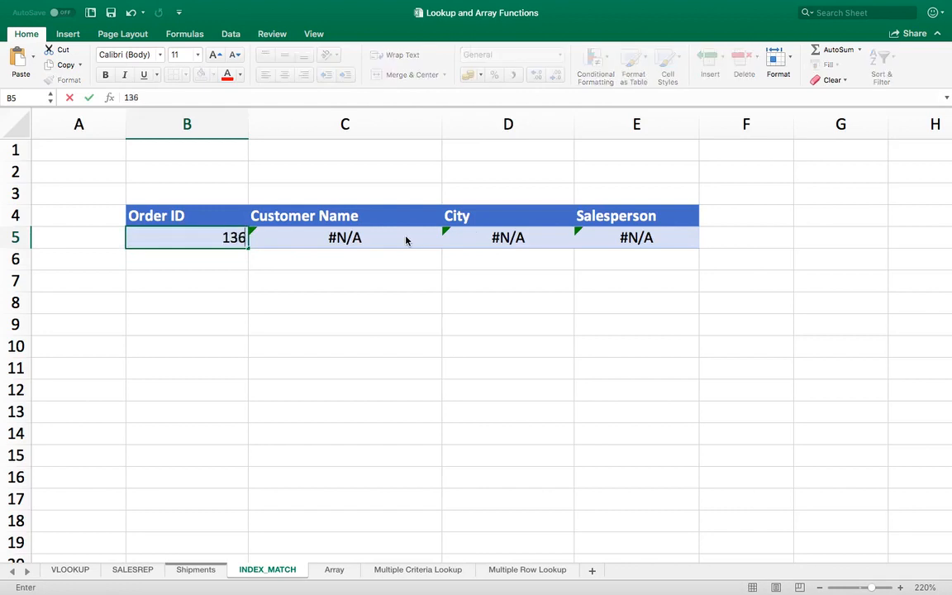
type("9")
key("Return")
key("Up")
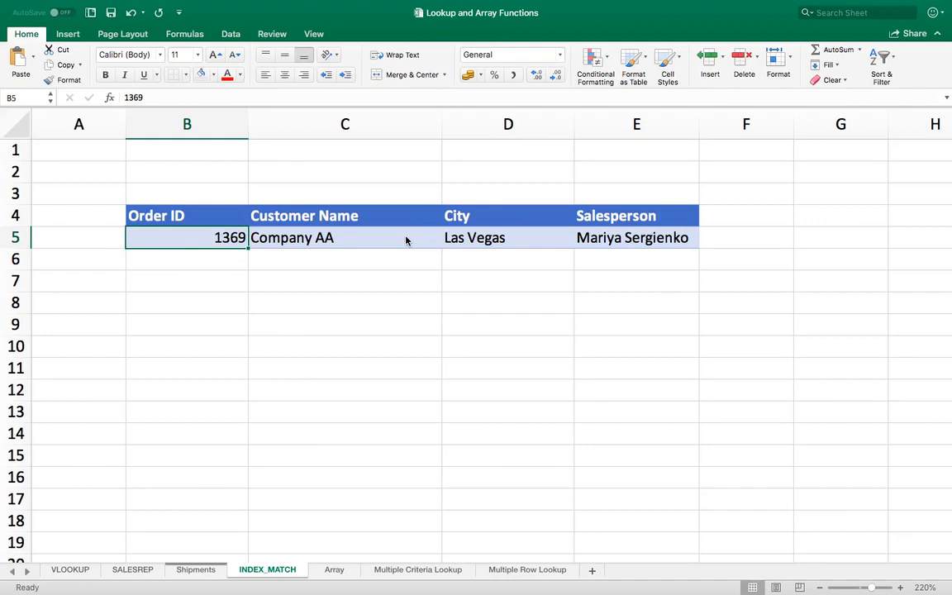
Look through the Shipment Reference column on the Shipments sheet and examine the CONCAT formula that builds its values
left_click(198, 570)
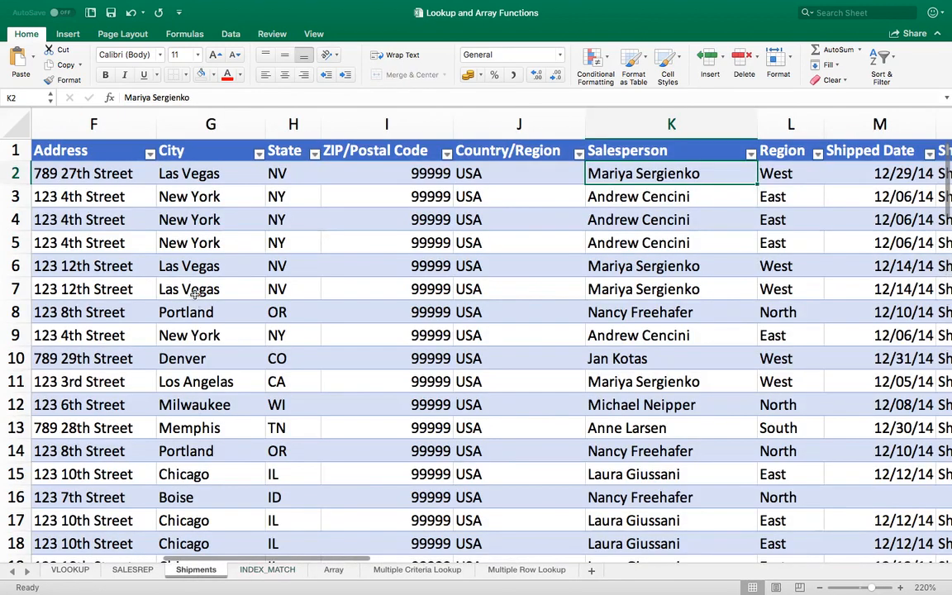
left_click(124, 242)
scroll(99, 242, "left", 10)
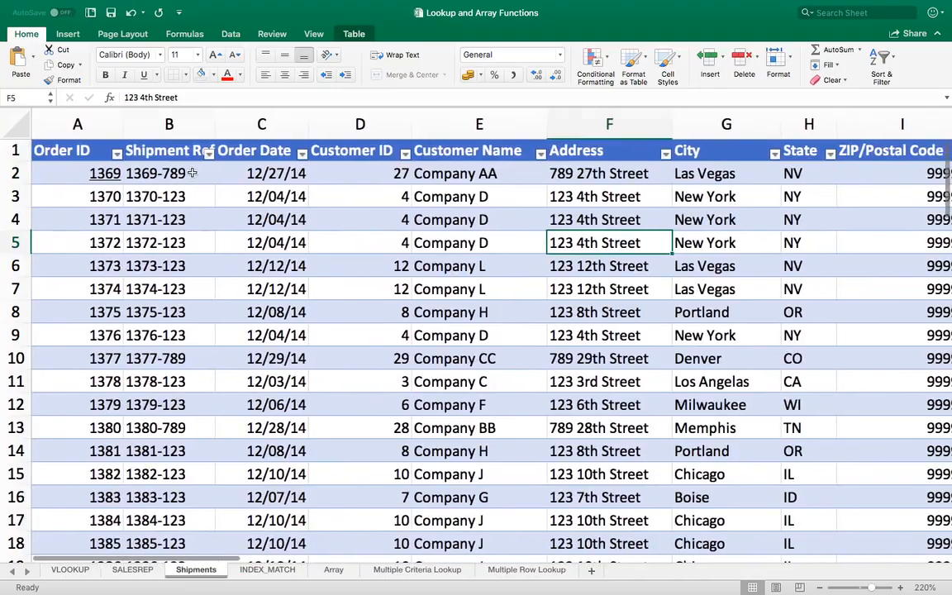
left_click(191, 173)
left_click(163, 151)
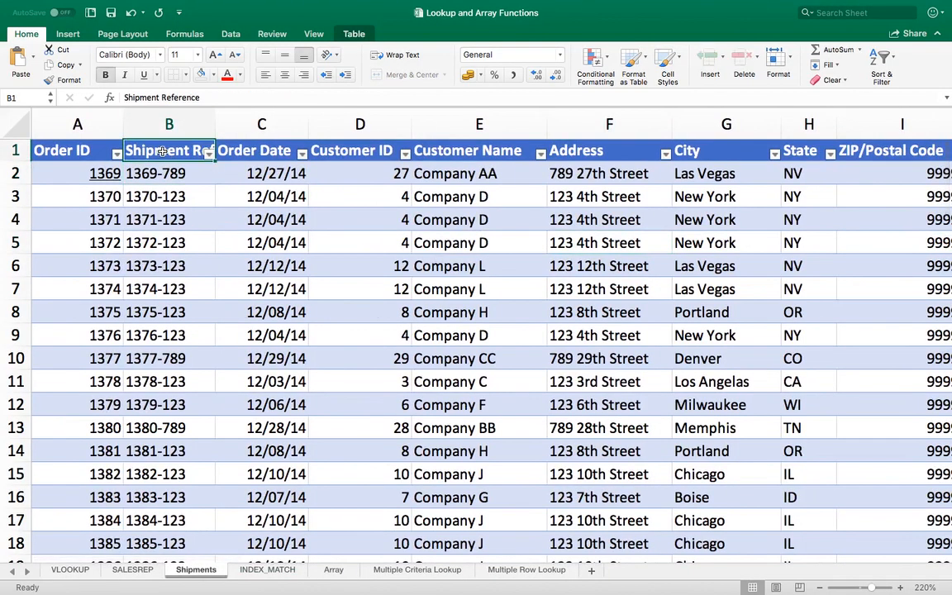
key("Down")
key("Down")
key("Down")
key("Down")
key("Down")
key("Down")
key("Down")
key("Down")
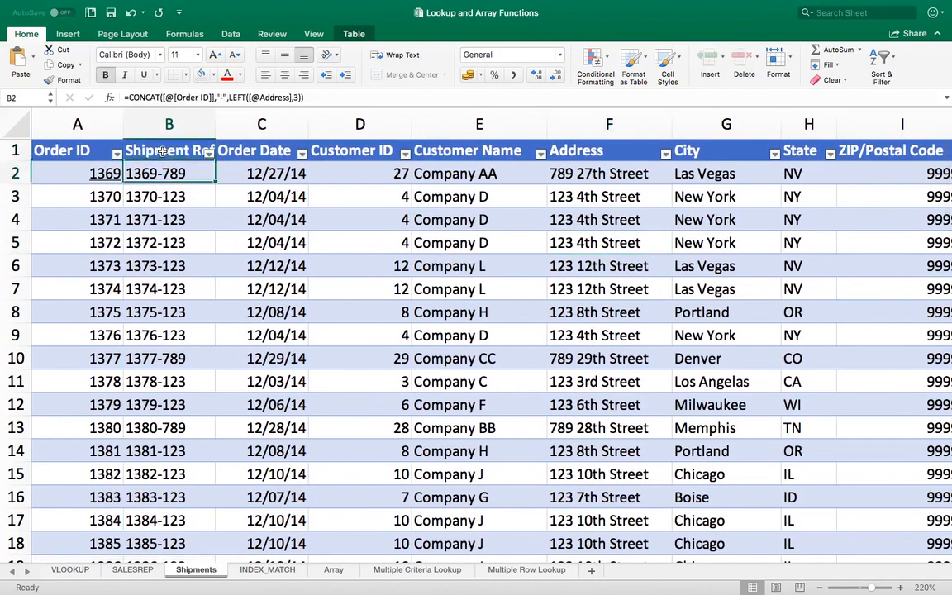
key("Down")
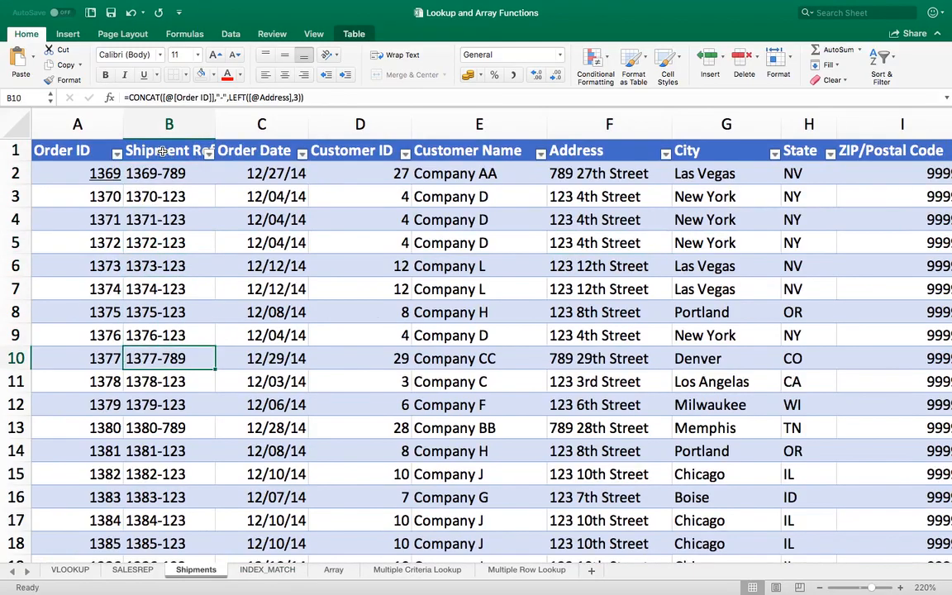
key("Up")
key("Up")
key("Up")
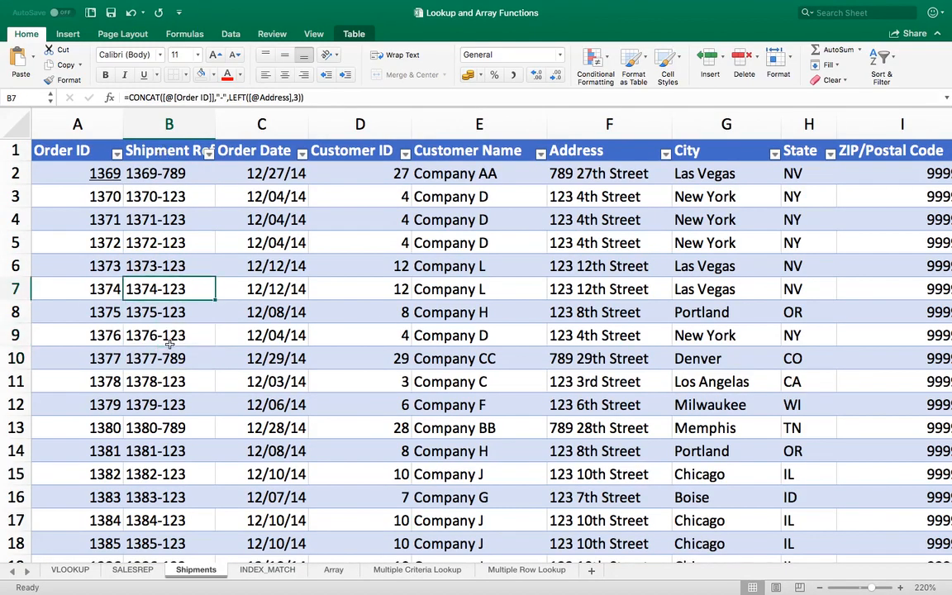
Replace the Order ID header in cell B4 of INDEX_MATCH with Shipment Reference
left_click(264, 570)
left_click(191, 215)
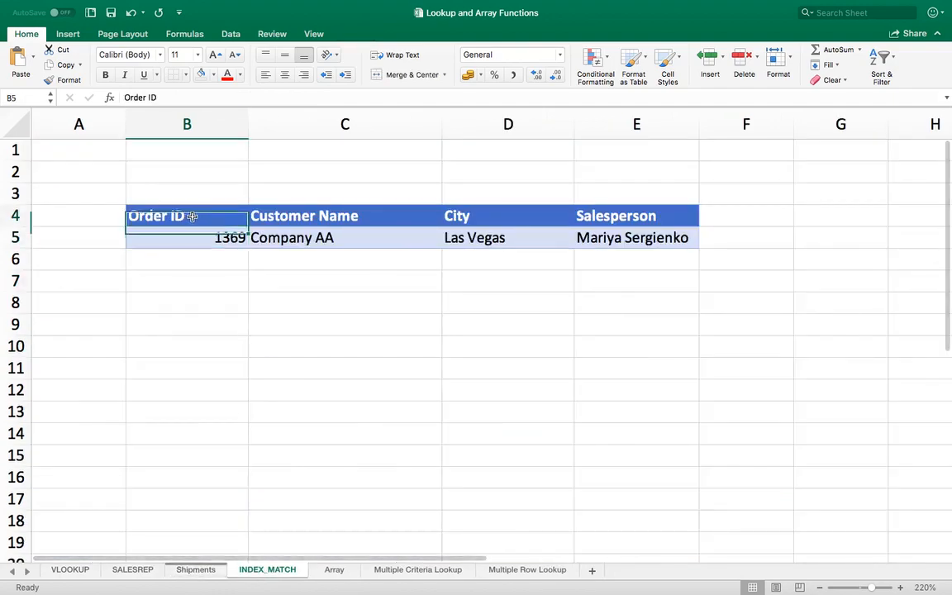
type("Or")
key("BackSpace")
key("BackSpace")
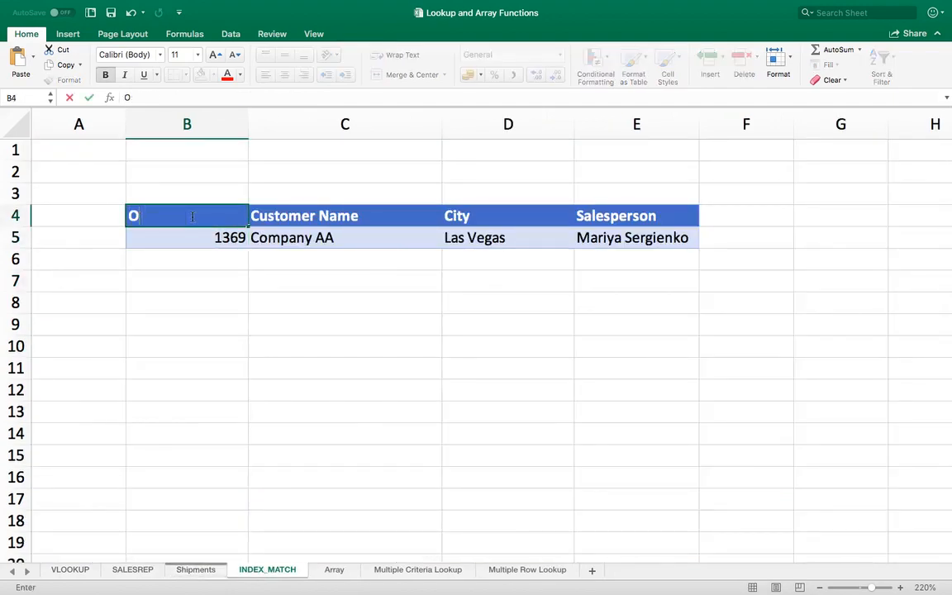
type("Shipment")
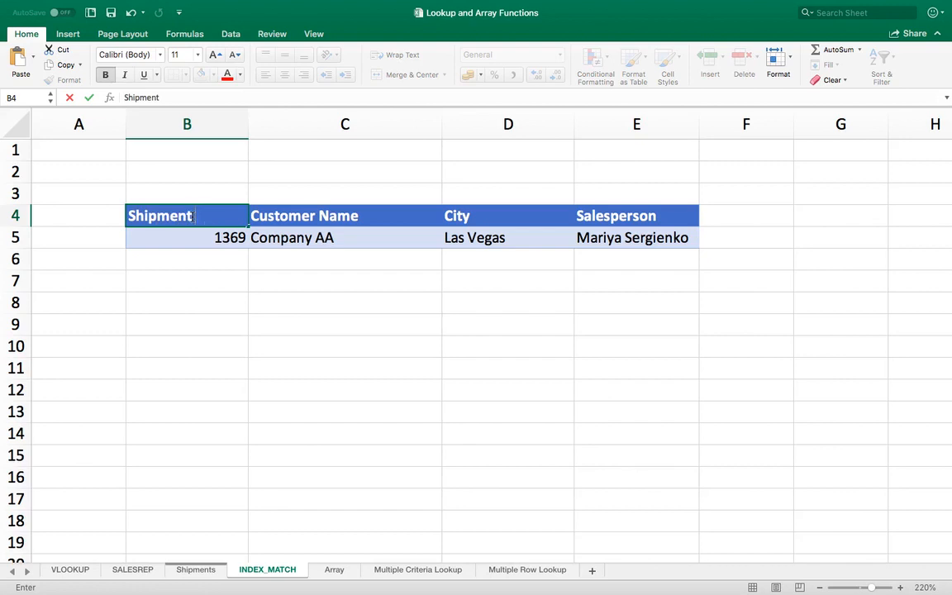
type(" Referebnc")
key("BackSpace")
key("BackSpace")
key("BackSpace")
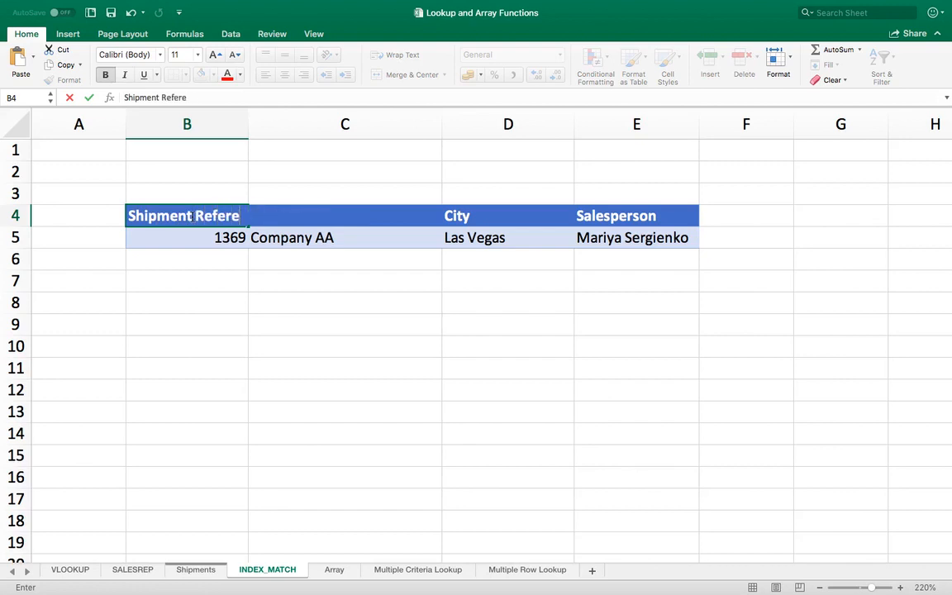
type("nce")
key("Return")
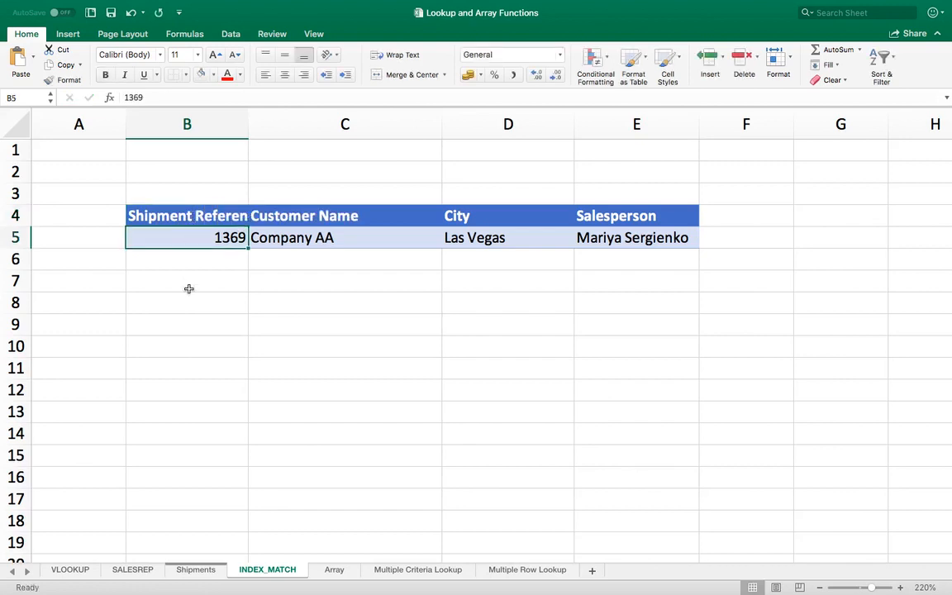
Enter the first Shipments record's shipment reference as the lookup value in cell B5 of INDEX_MATCH
left_click(198, 569)
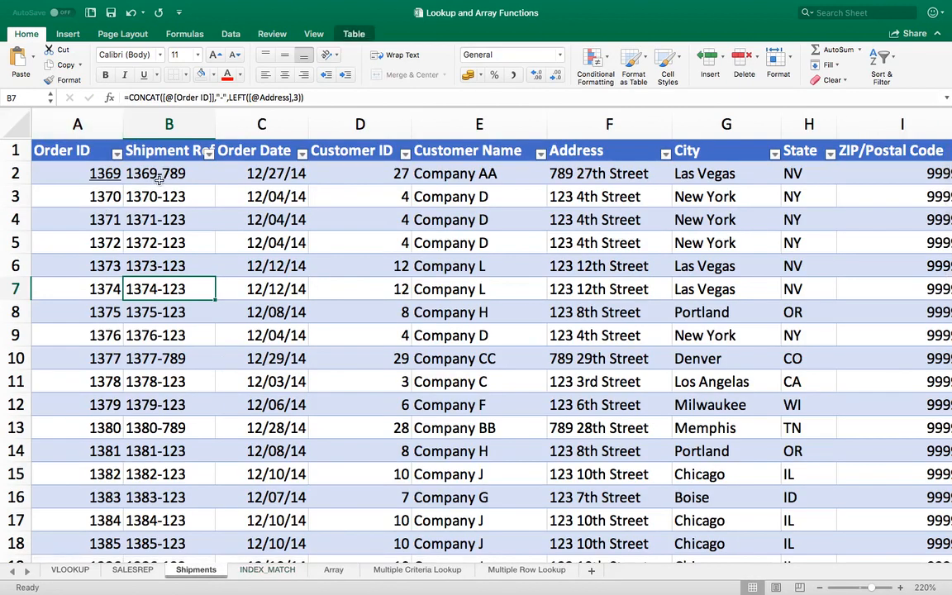
left_click(262, 570)
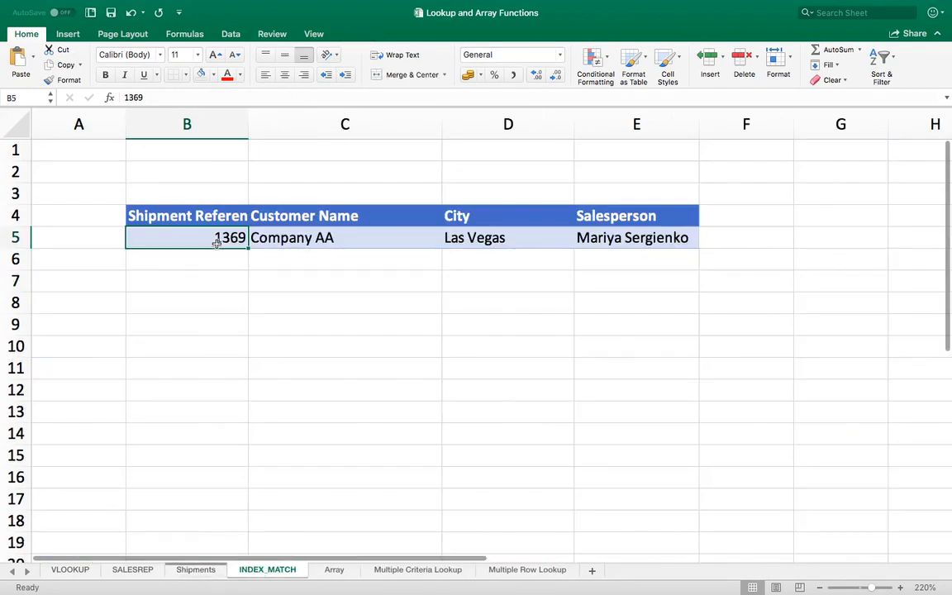
type("1369")
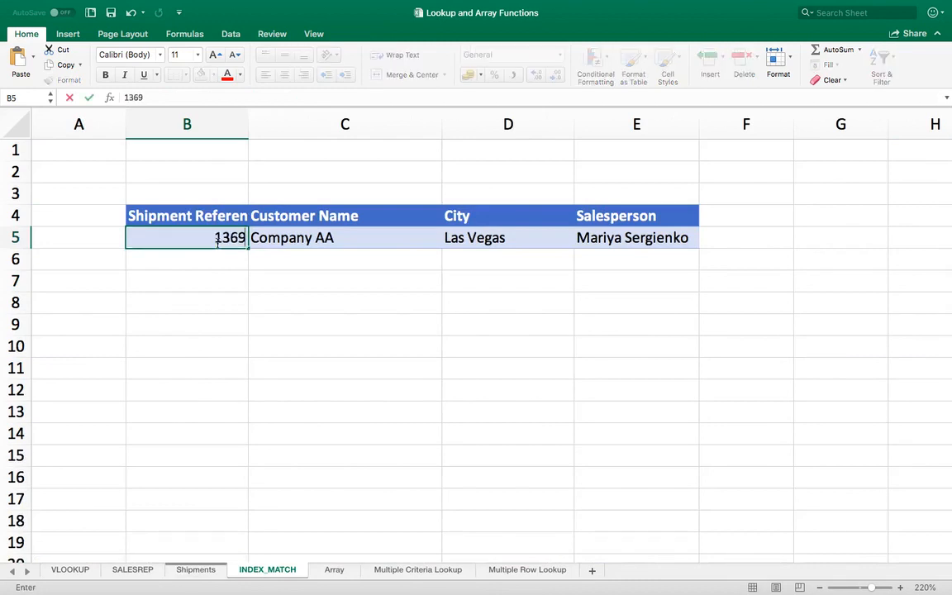
type("-78")
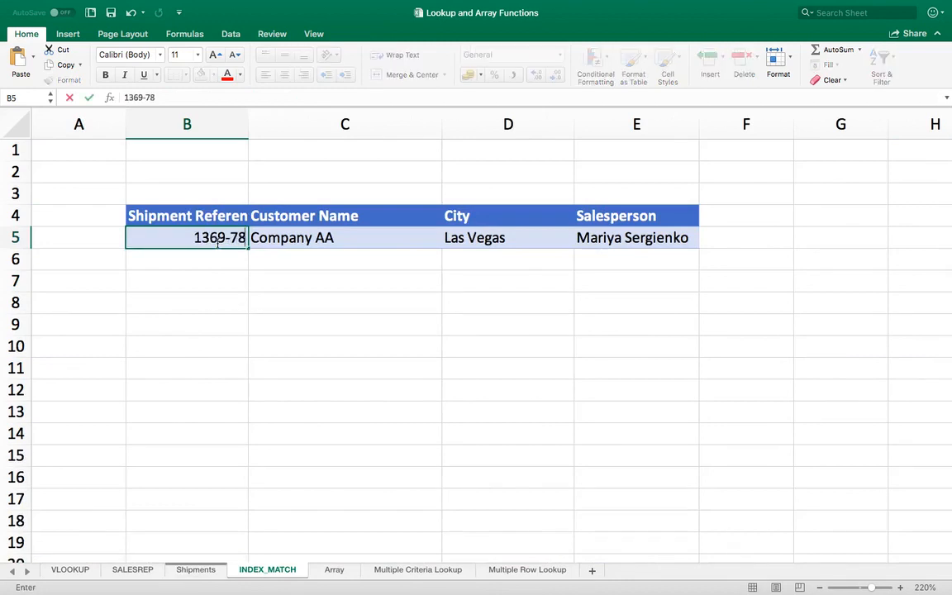
type("9")
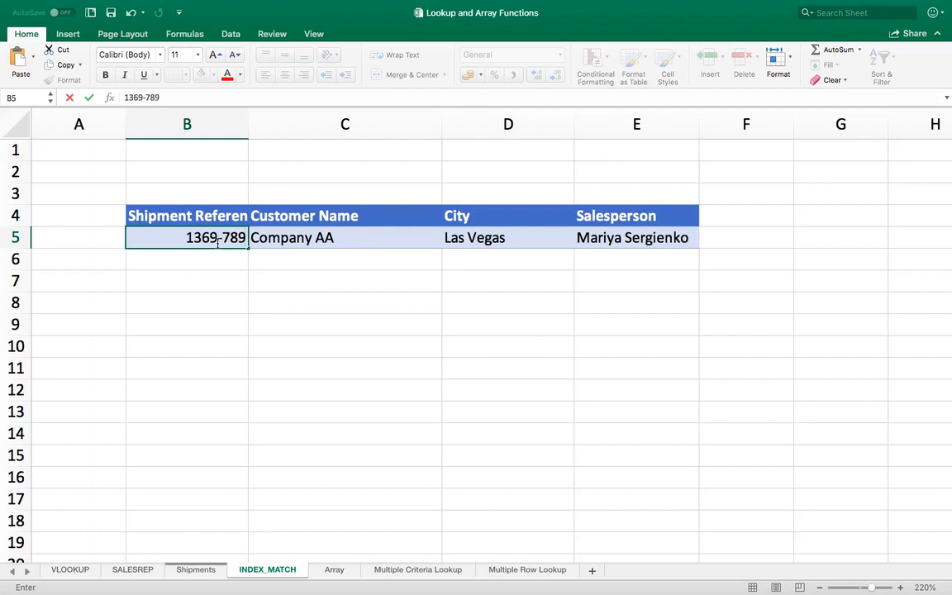
key("Return")
Examine the VLOOKUP arguments in cell C5, checking the lookup value in B5 against the Shipments table
key("Up")
key("Right")
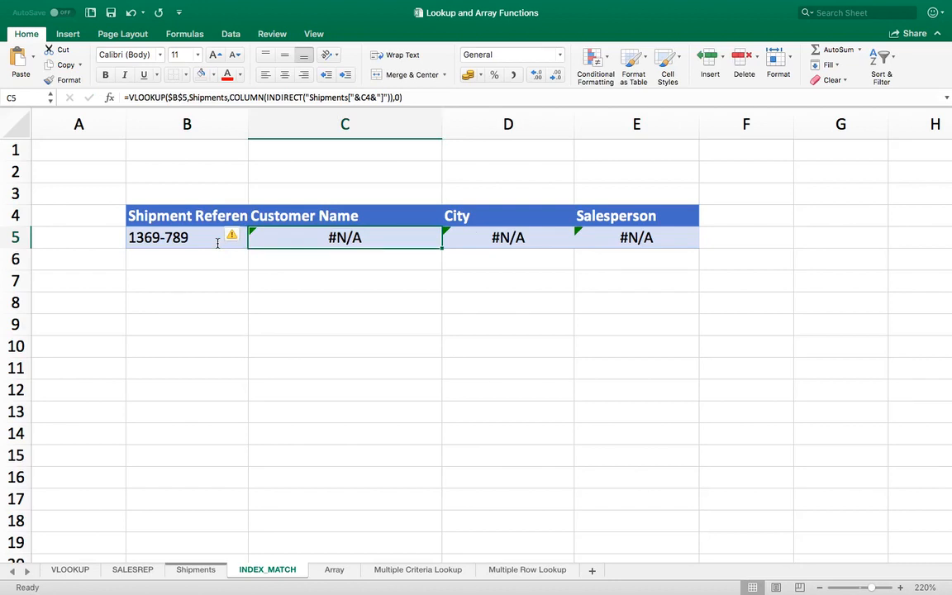
left_click(217, 242)
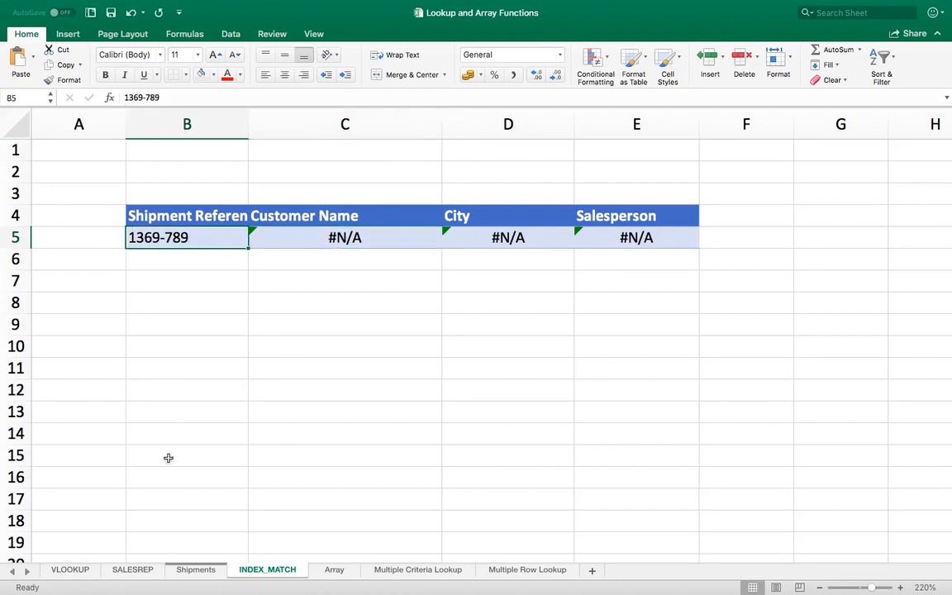
left_click(197, 570)
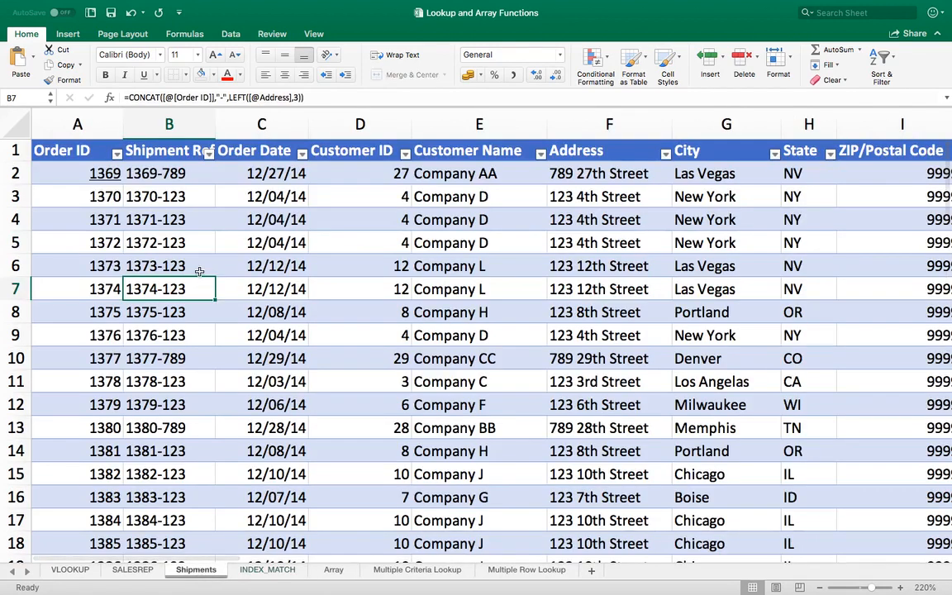
left_click(278, 572)
left_click(353, 243)
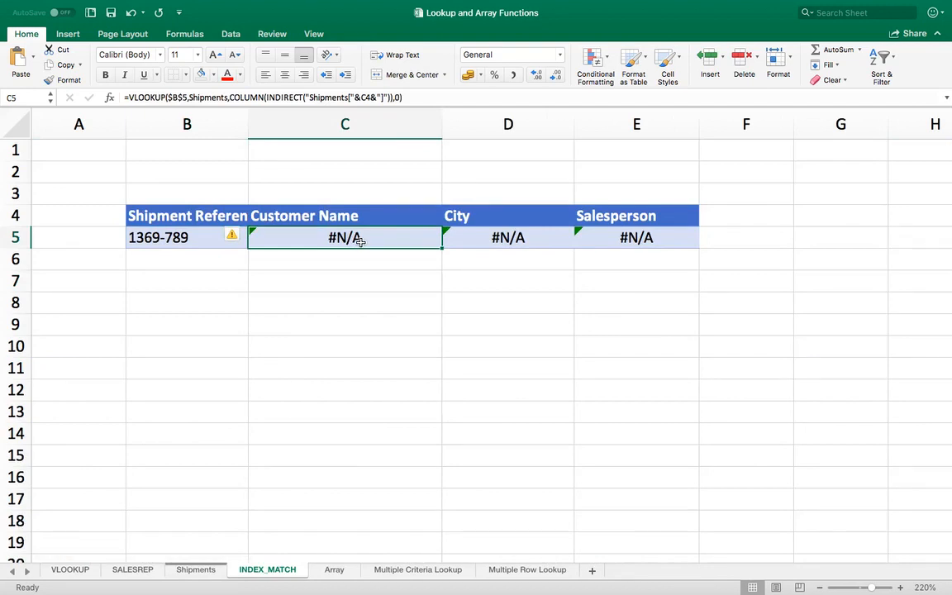
double_click(360, 240)
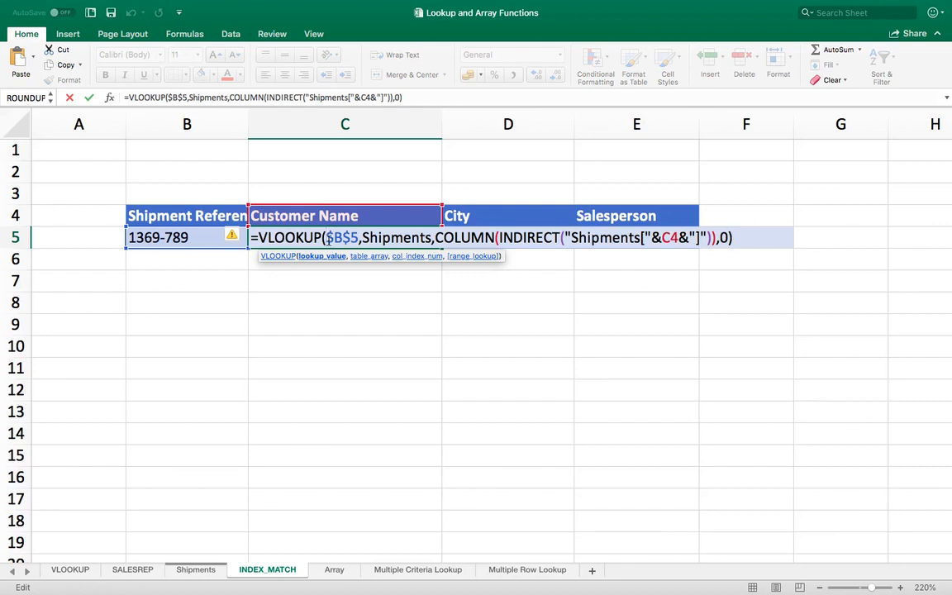
key("ctrl+Return")
Compare the shipment reference in B5 of INDEX_MATCH with the first column, Order ID, on the Shipments sheet
key("Left")
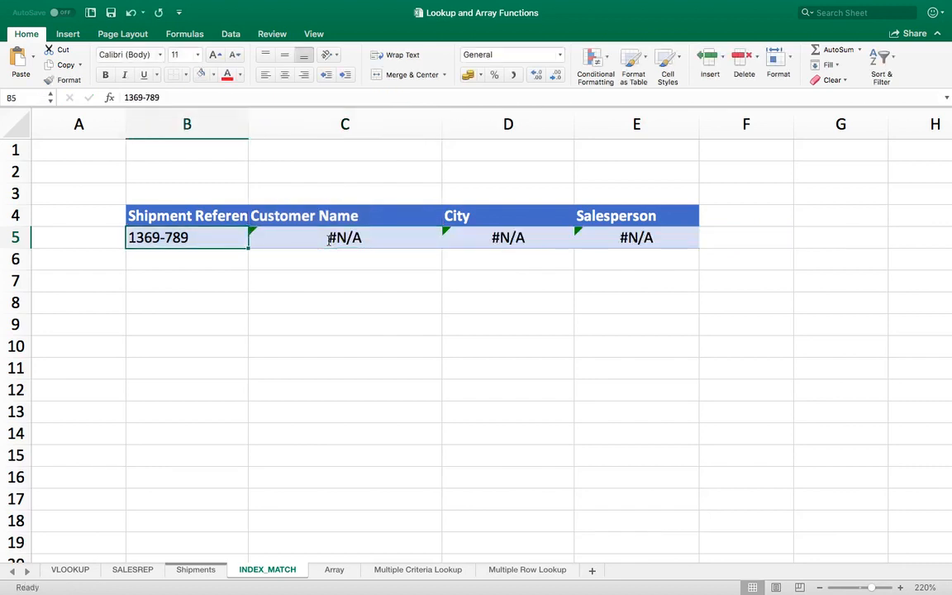
left_click(195, 569)
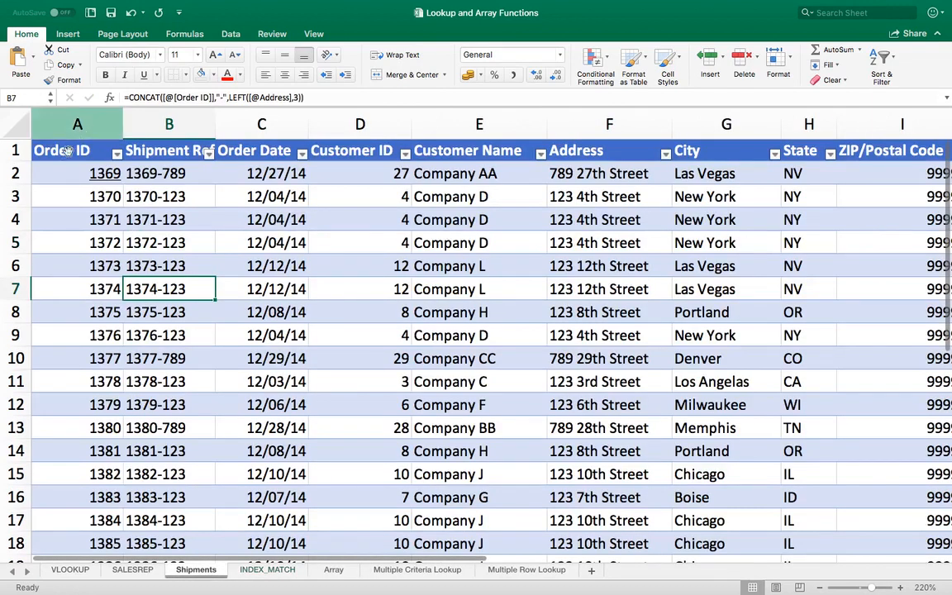
left_click(76, 174)
left_click(71, 126)
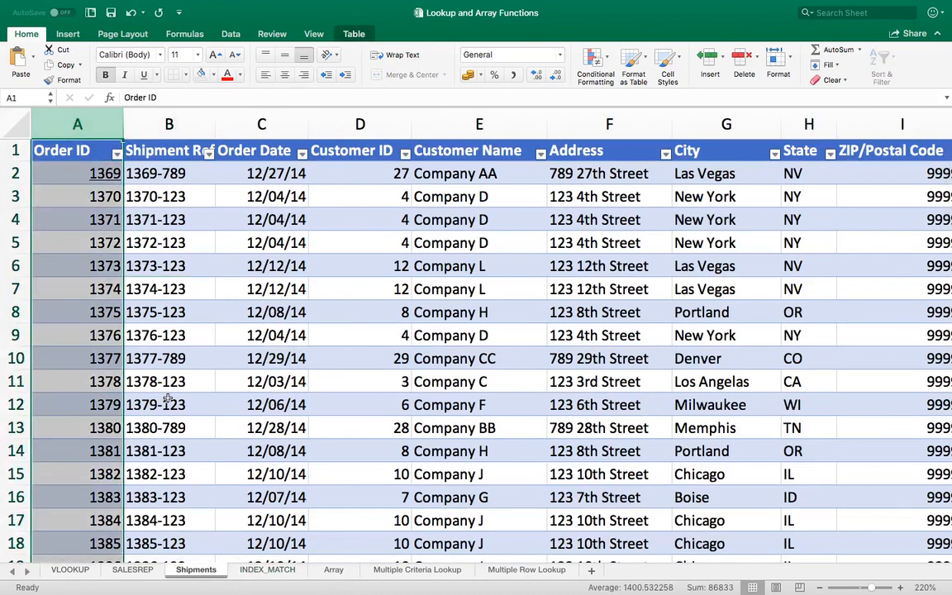
left_click(266, 570)
left_click(193, 275)
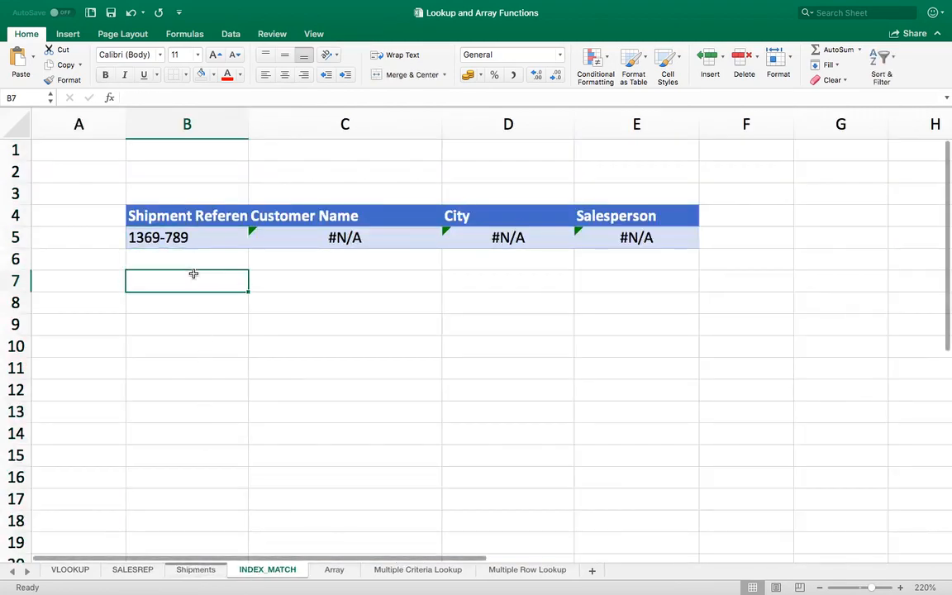
left_click(176, 237)
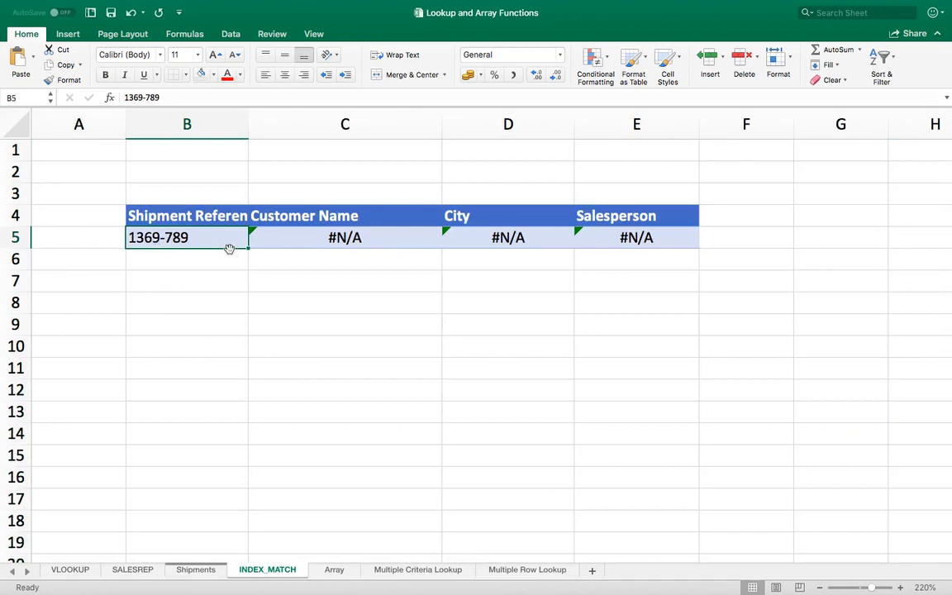
Compare the positions of the Order ID and Shipment Reference columns on Shipments, and return to the C5 lookup on INDEX_MATCH
left_click(196, 570)
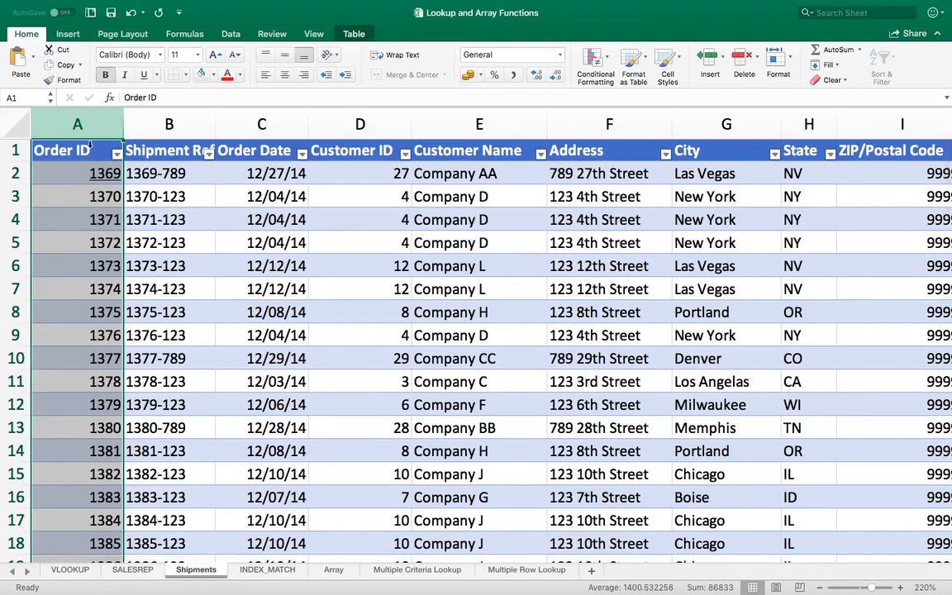
left_click(61, 154)
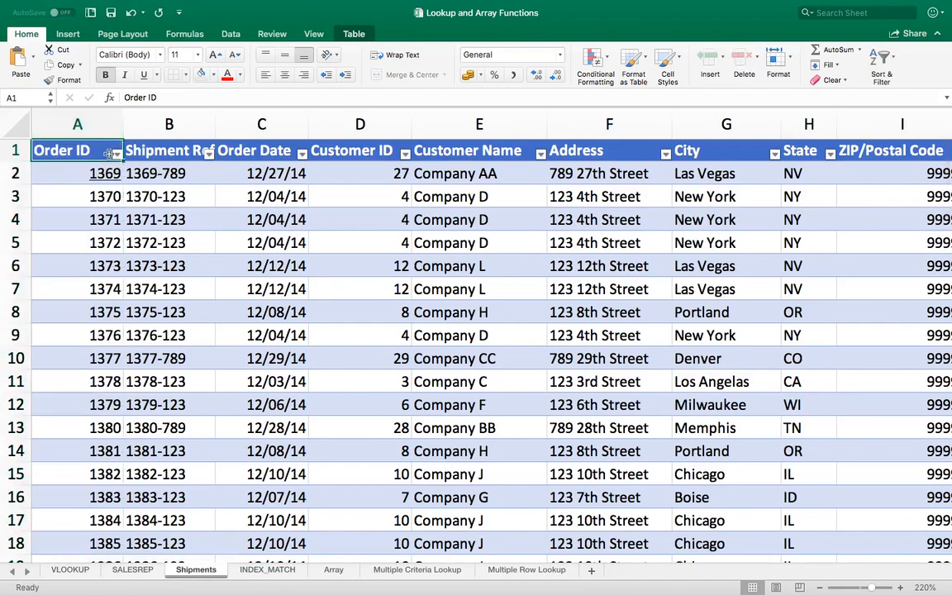
left_click(171, 150)
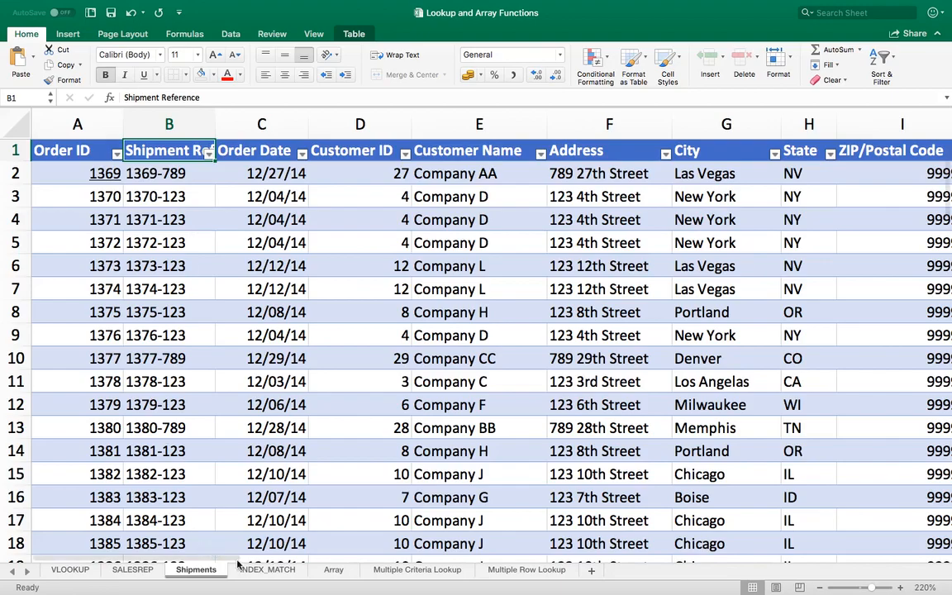
left_click(263, 571)
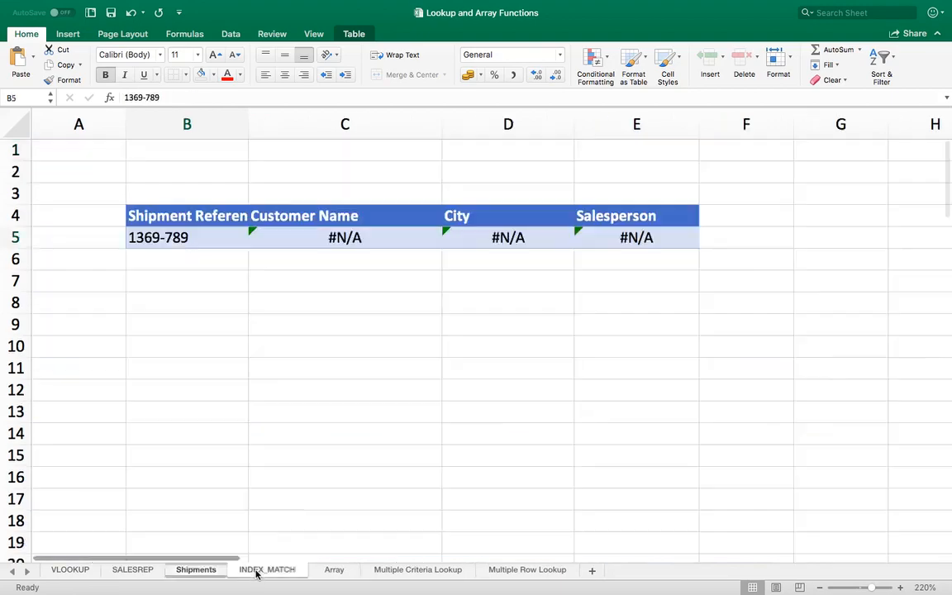
left_click(339, 238)
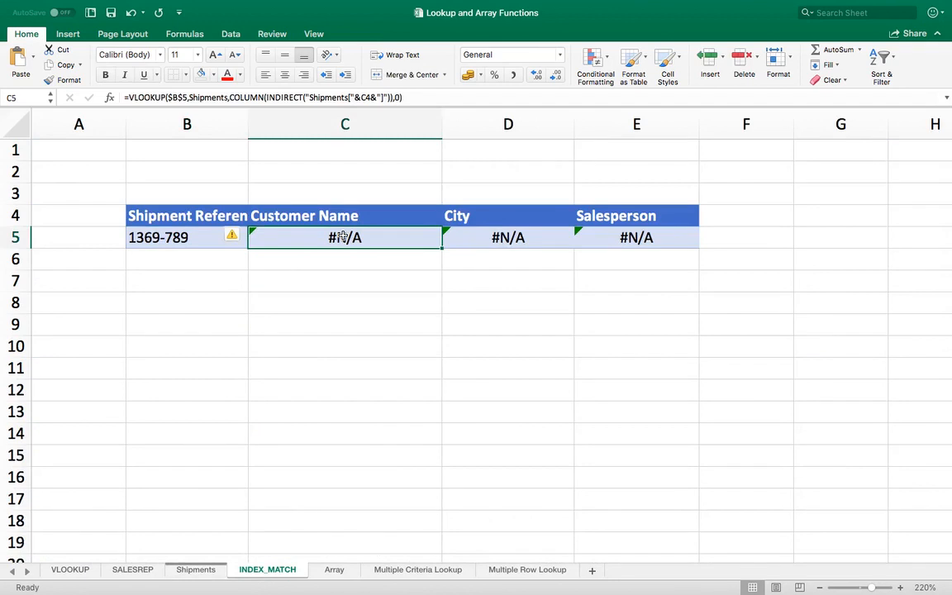
Examine the table array argument, Shipments, in the C5 VLOOKUP formula on INDEX_MATCH
double_click(342, 238)
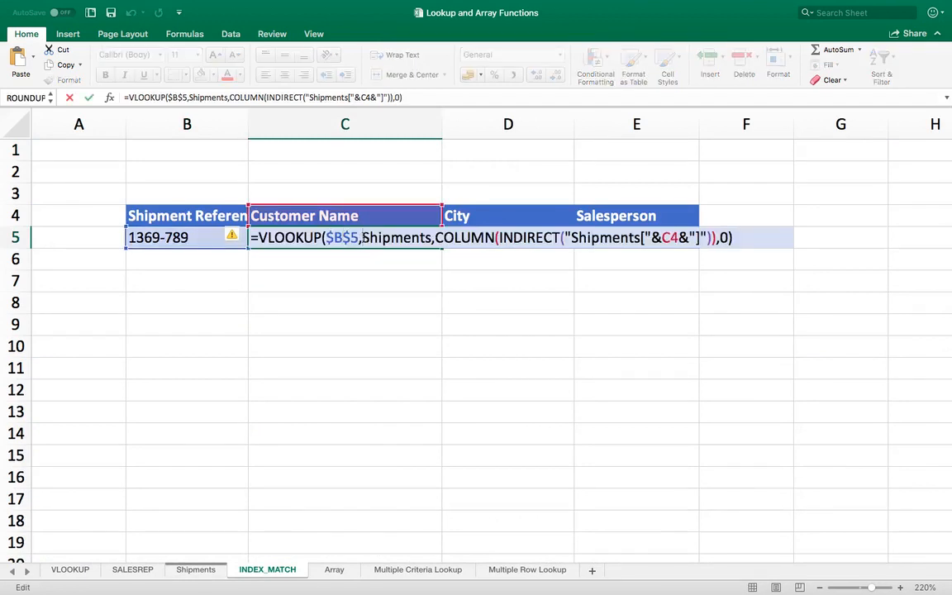
left_click_drag(360, 238, 432, 241)
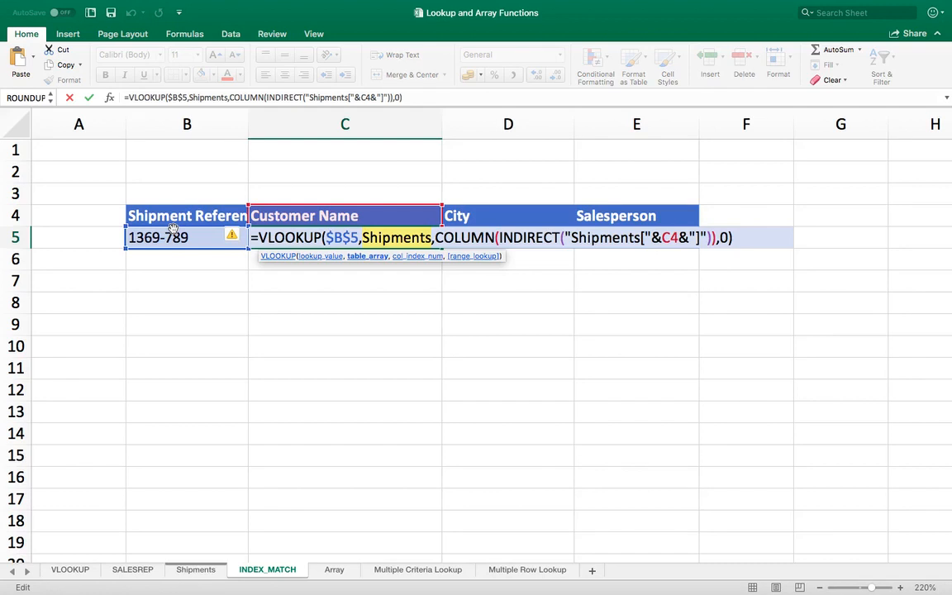
key("ctrl+Return")
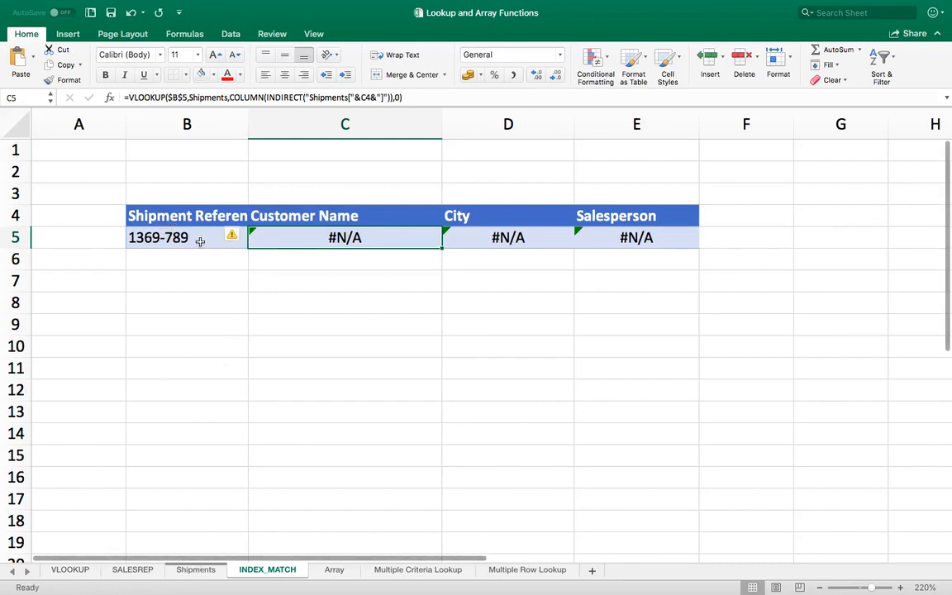
Change the lookup header in cell B4 of INDEX_MATCH to Order ID
left_click(188, 220)
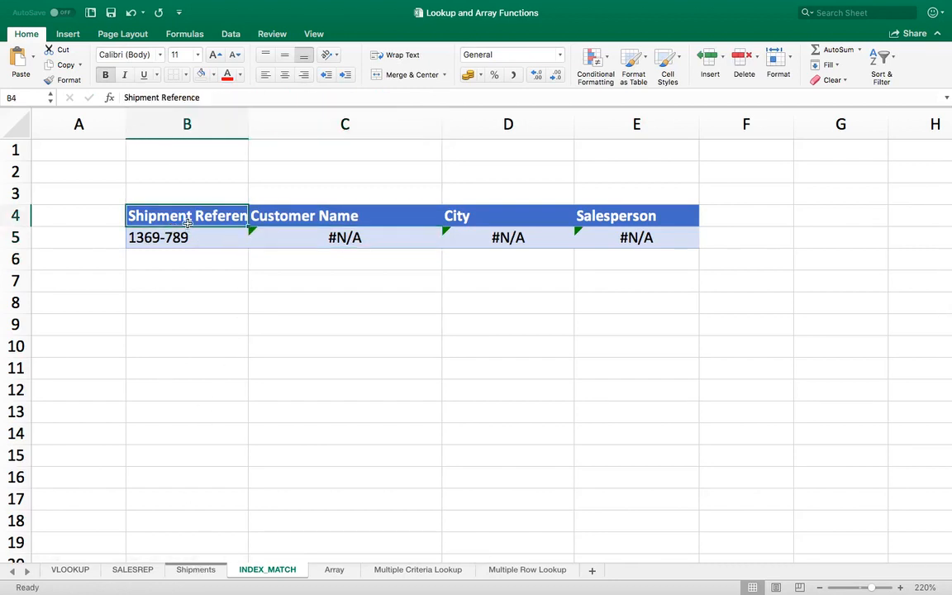
type("Oder")
key("BackSpace")
key("BackSpace")
key("BackSpace")
type("r")
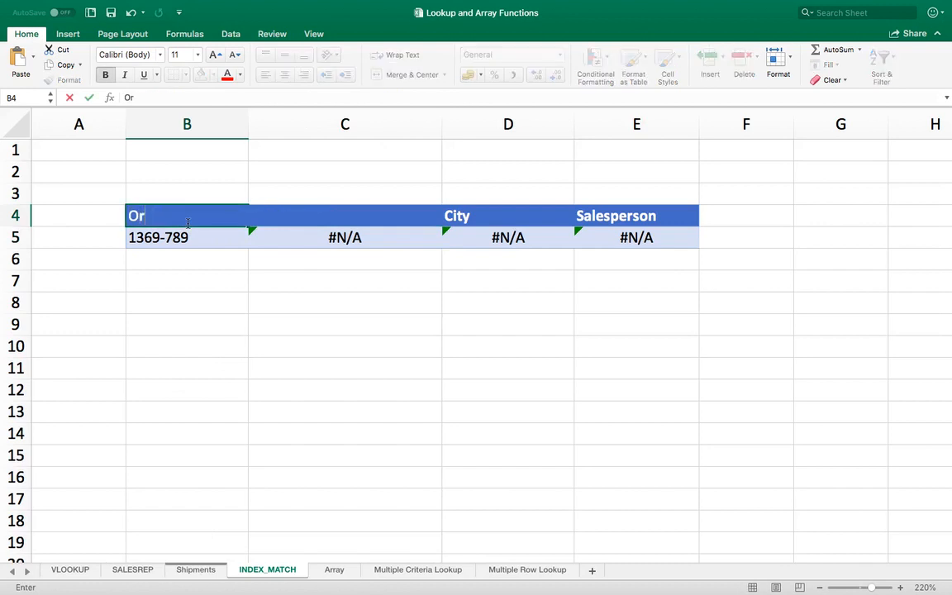
type("der ID")
key("Return")
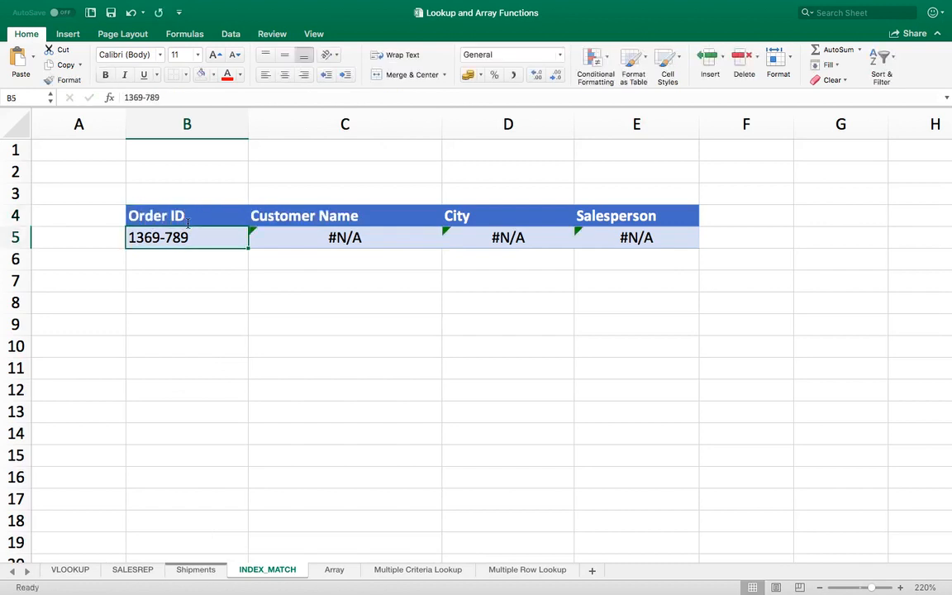
Enter the first Shipments record's order ID as the lookup value in B5 and select the Customer Name result
type("1369")
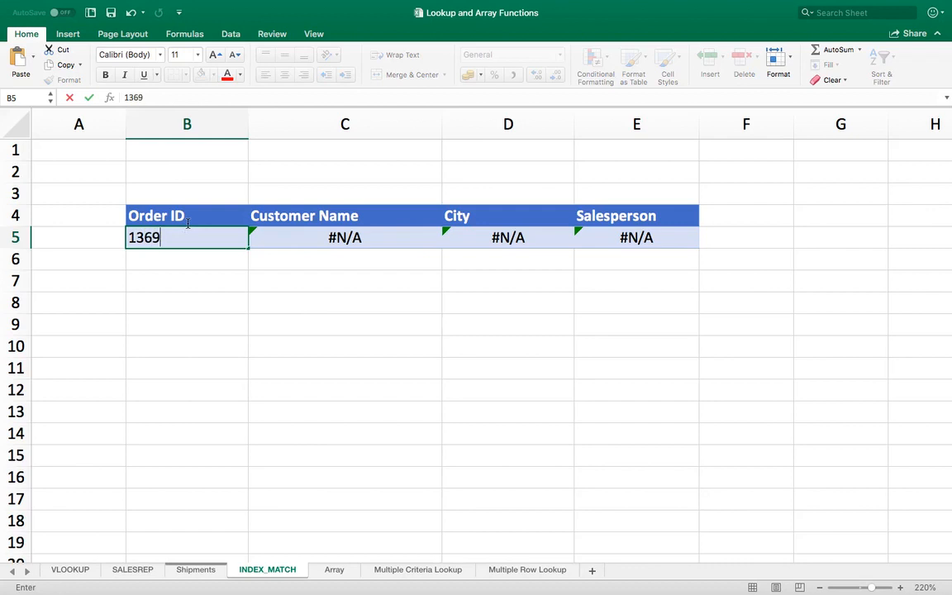
key("Return")
key("Up")
key("Right")
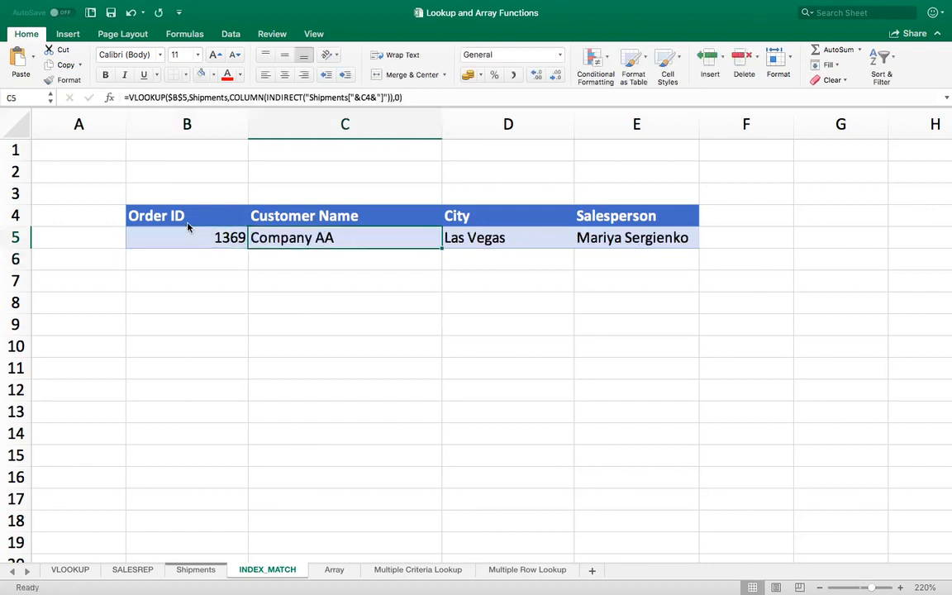
Review the C5 VLOOKUP formula against the column order on the Shipments sheet, and return to C5 on INDEX_MATCH
double_click(319, 238)
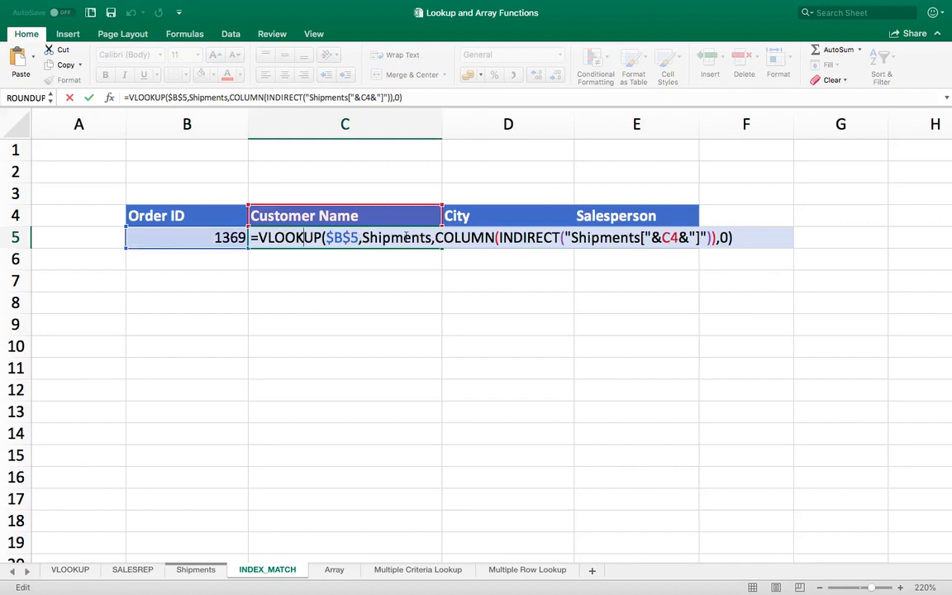
key("Escape")
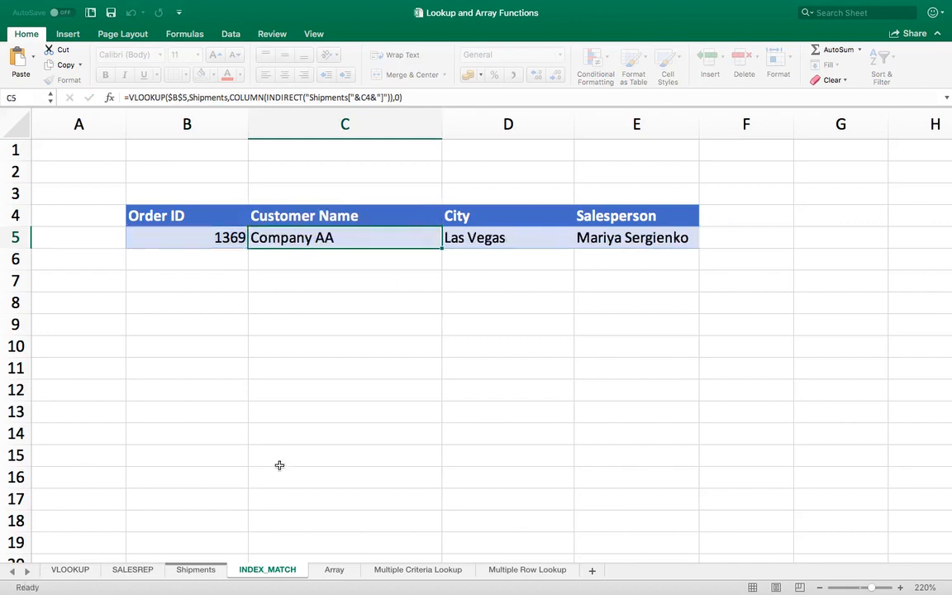
left_click(194, 569)
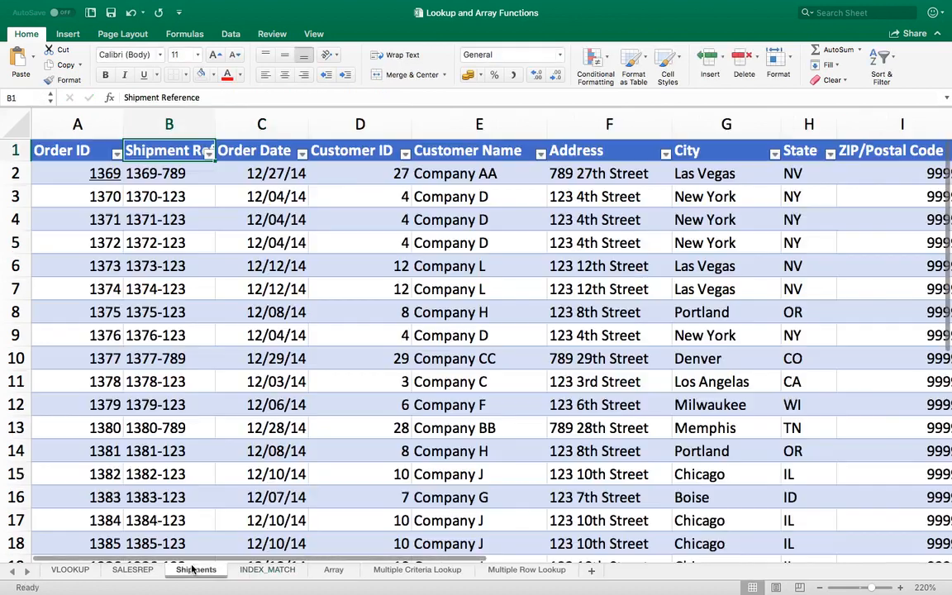
left_click(267, 570)
left_click(344, 255)
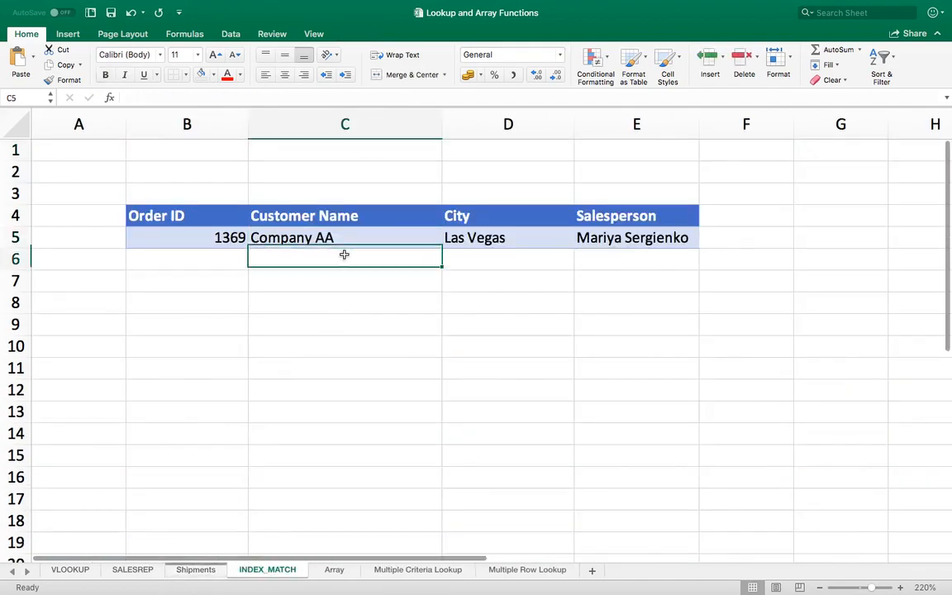
left_click(326, 237)
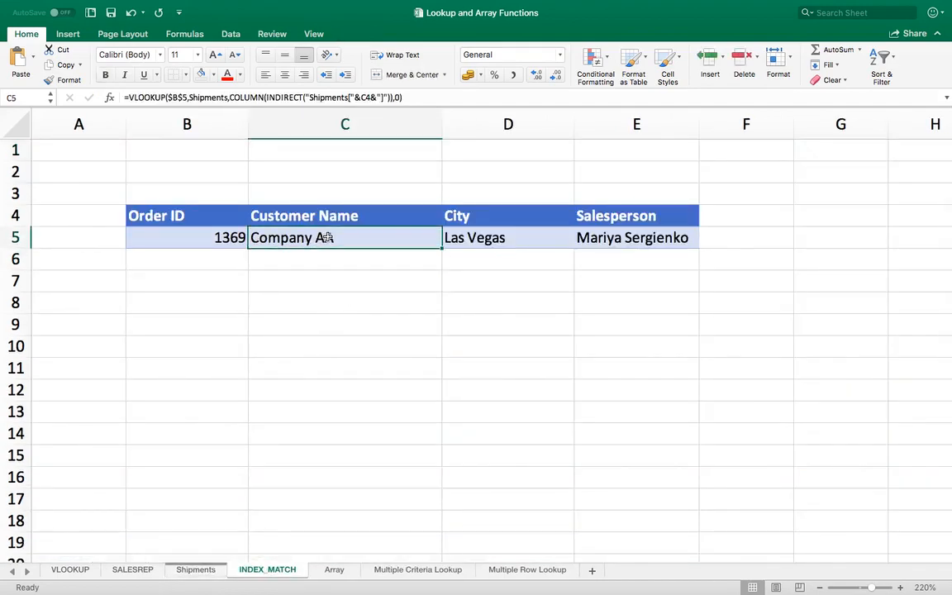